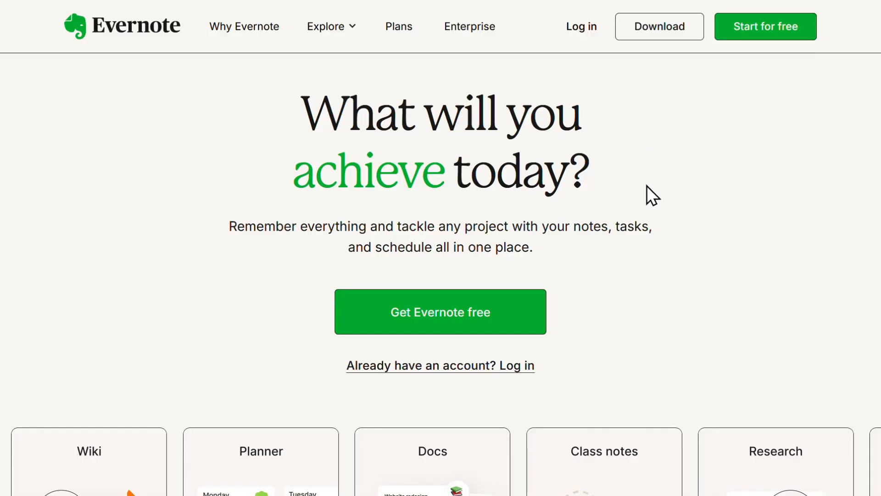
# - Look over the Evernote homepage and browse its carousel of use-case cards such as Planner, Docs and Journal
pyautogui.scroll(-2, 672, 180)
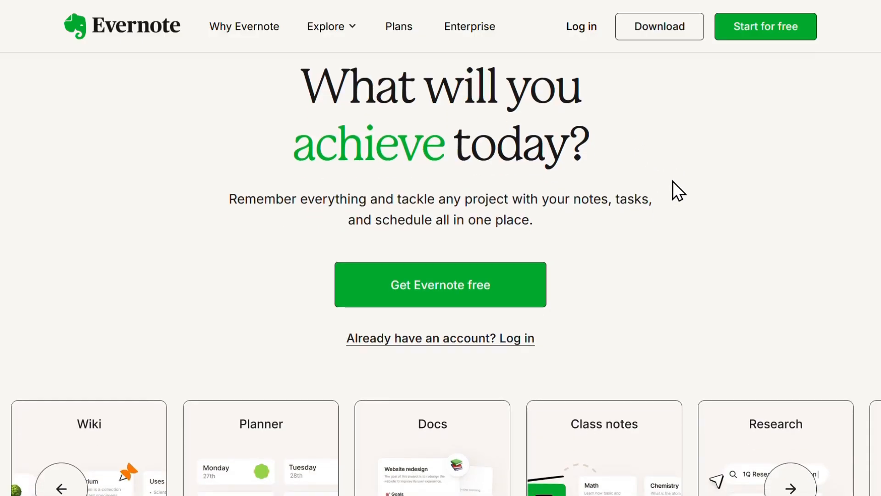
pyautogui.scroll(-3, 672, 180)
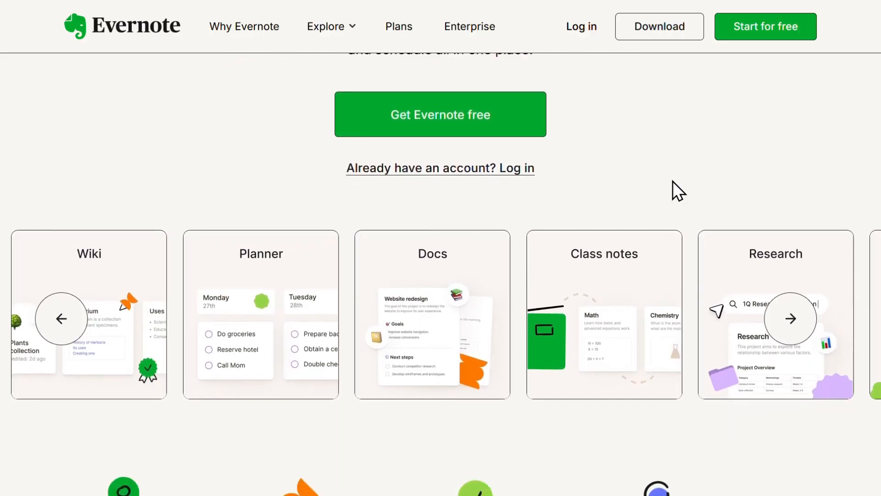
pyautogui.scroll(-3, 673, 180)
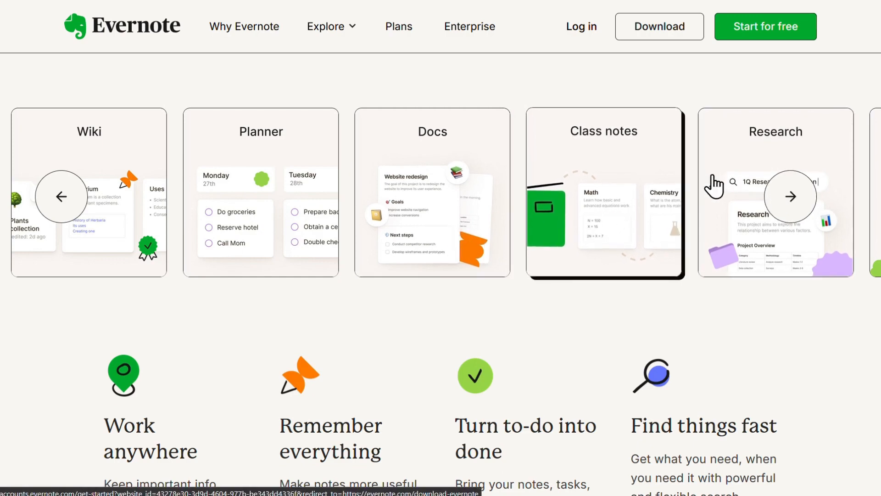
pyautogui.click(797, 196)
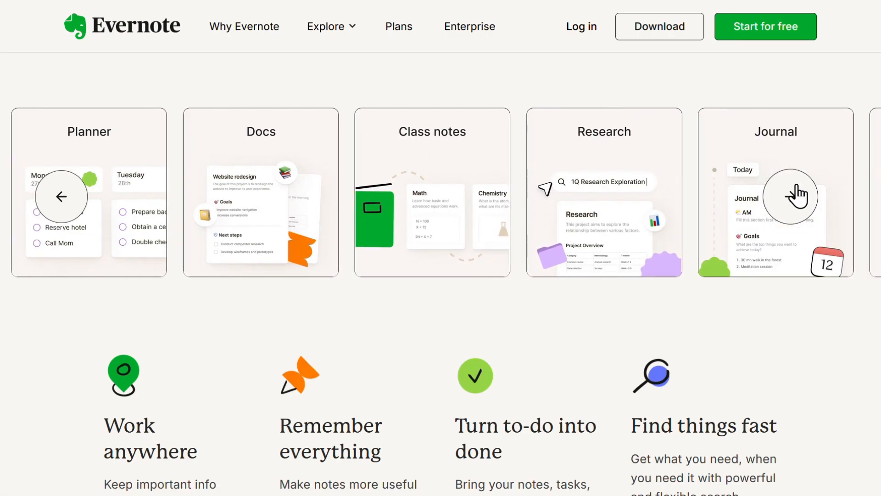
pyautogui.click(797, 196)
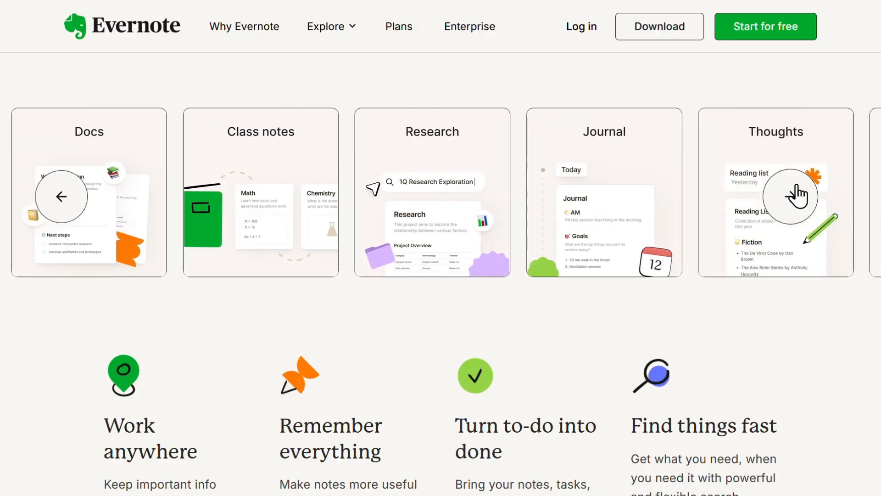
pyautogui.click(797, 197)
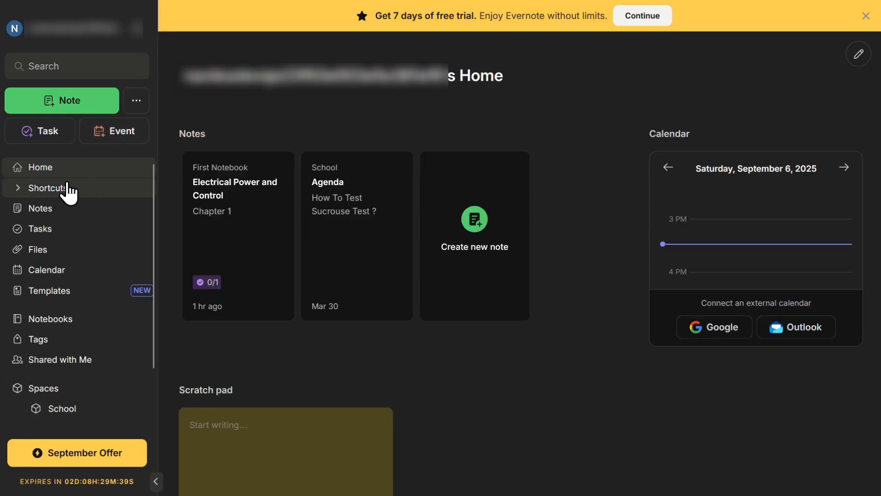
# - Look through the Notes, Tasks, Notebooks, Tags and Shared with Me sections of the account
pyautogui.scroll(-2, 46, 346)
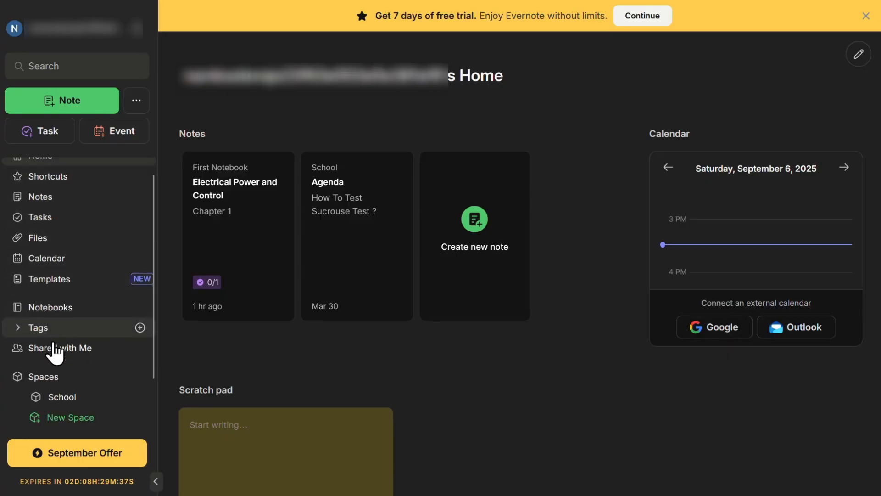
pyautogui.scroll(2, 28, 345)
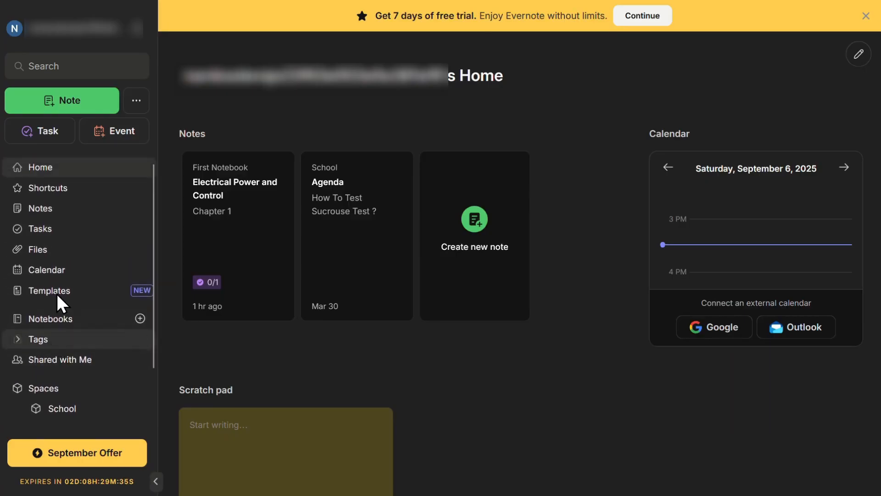
pyautogui.click(42, 214)
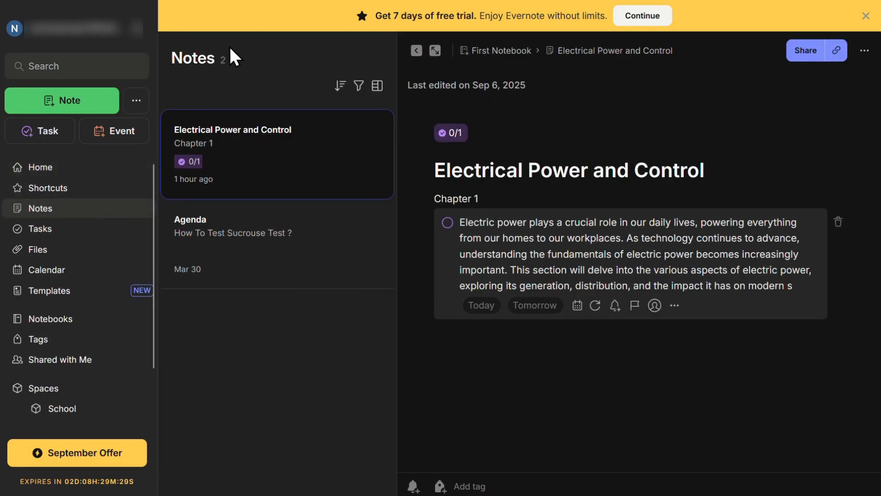
pyautogui.click(54, 234)
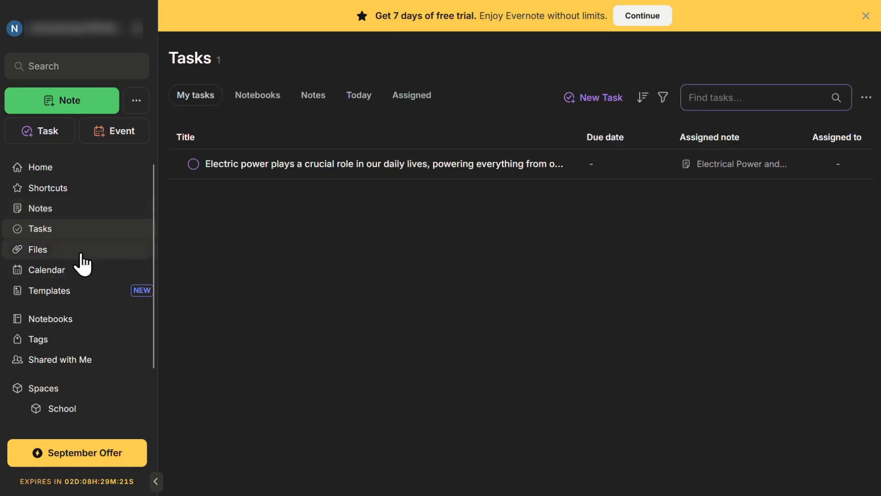
pyautogui.scroll(-1, 58, 278)
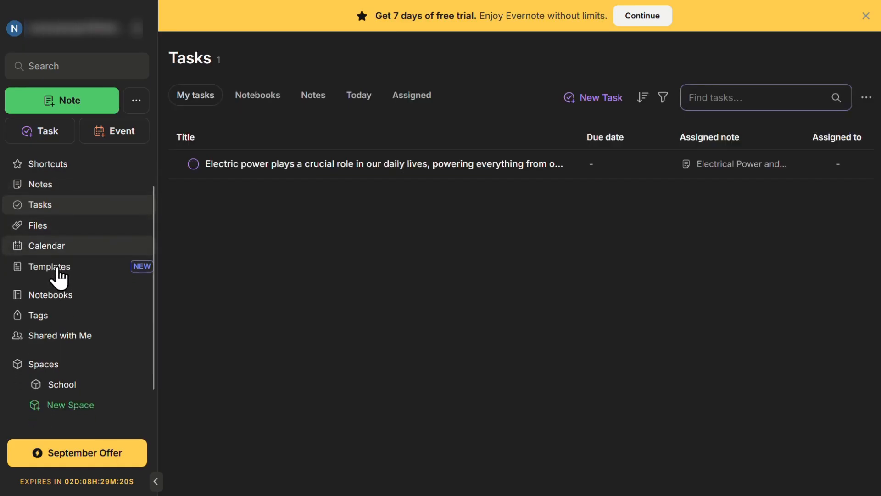
pyautogui.click(64, 304)
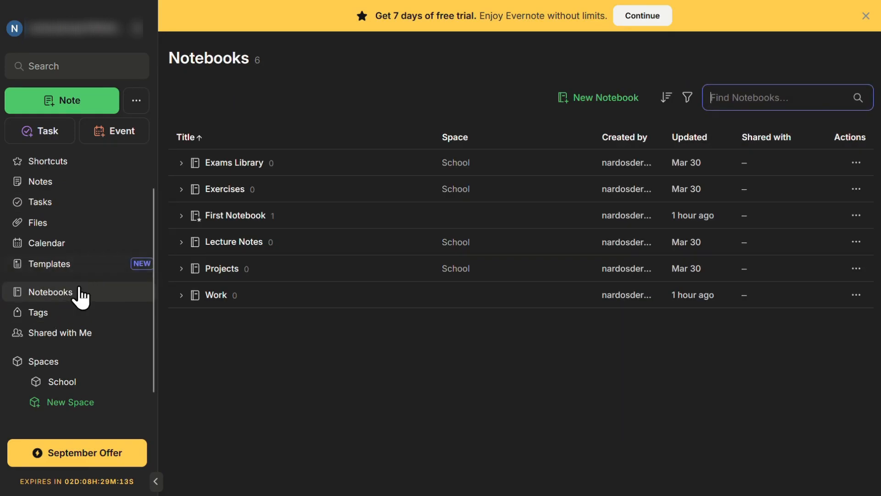
pyautogui.click(63, 314)
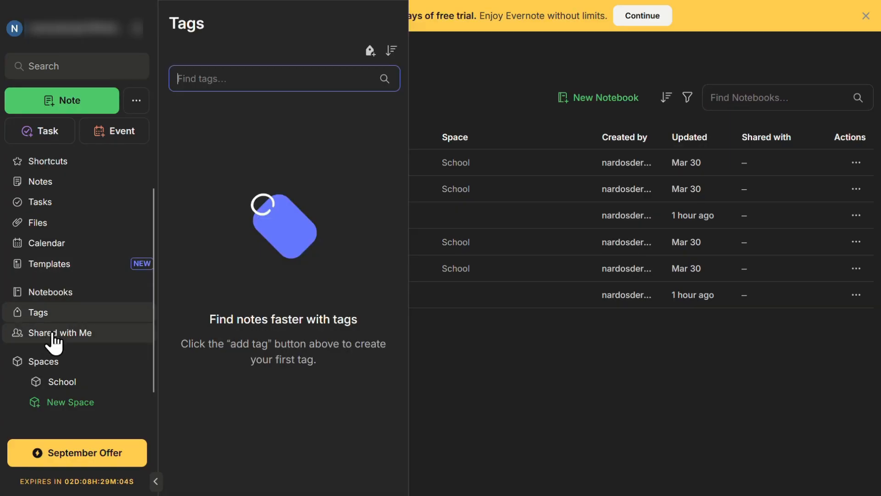
pyautogui.click(55, 335)
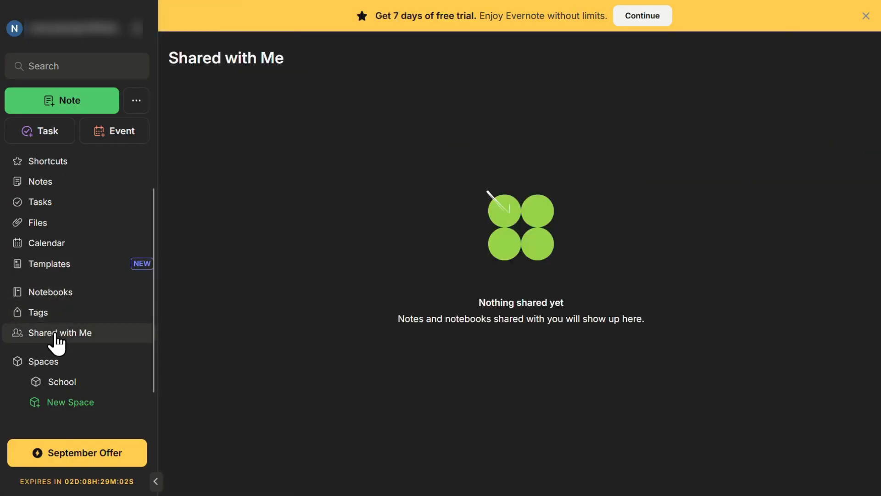
# - Examine the additional navigation options and the other item types that can be created besides a note
pyautogui.scroll(-1, 58, 302)
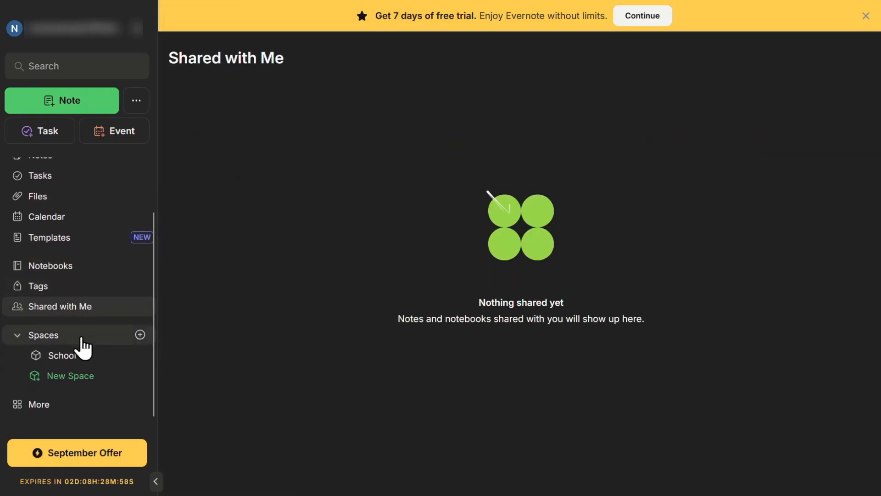
pyautogui.click(67, 407)
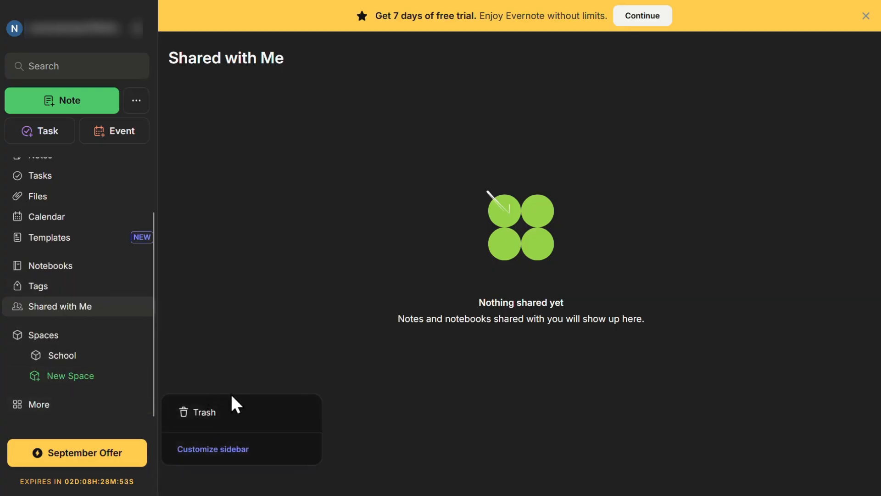
pyautogui.click(230, 274)
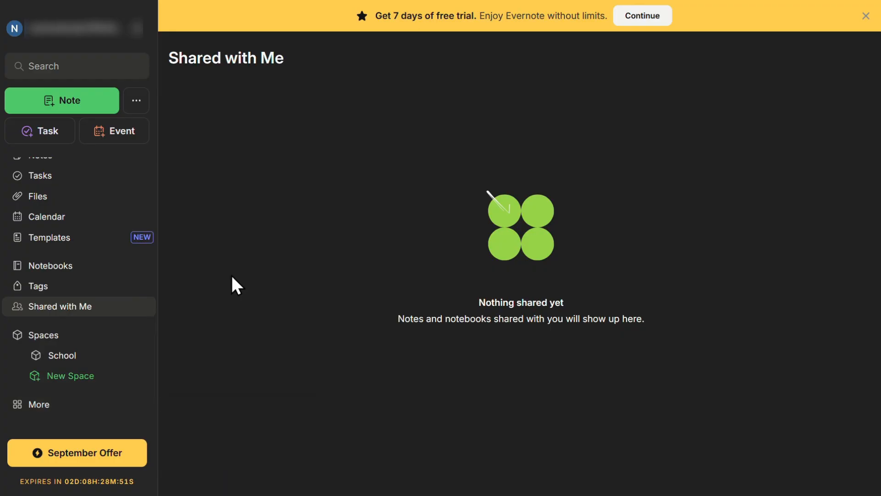
pyautogui.scroll(3, 68, 248)
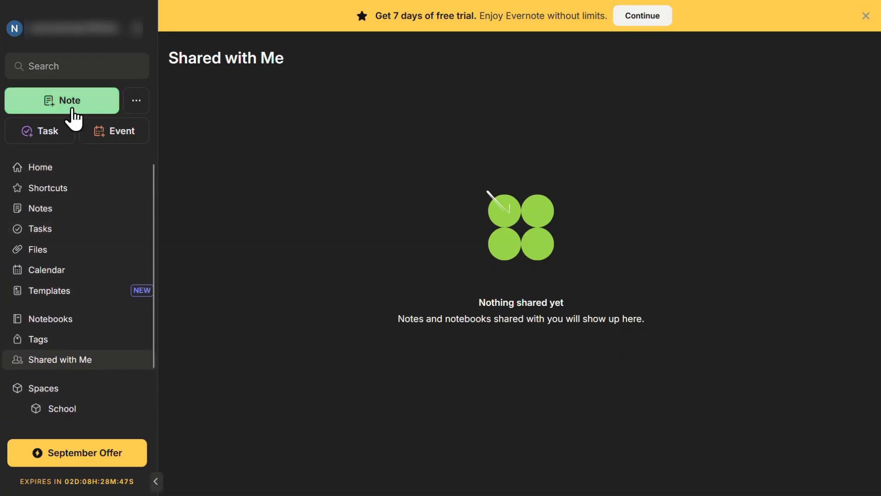
pyautogui.click(137, 102)
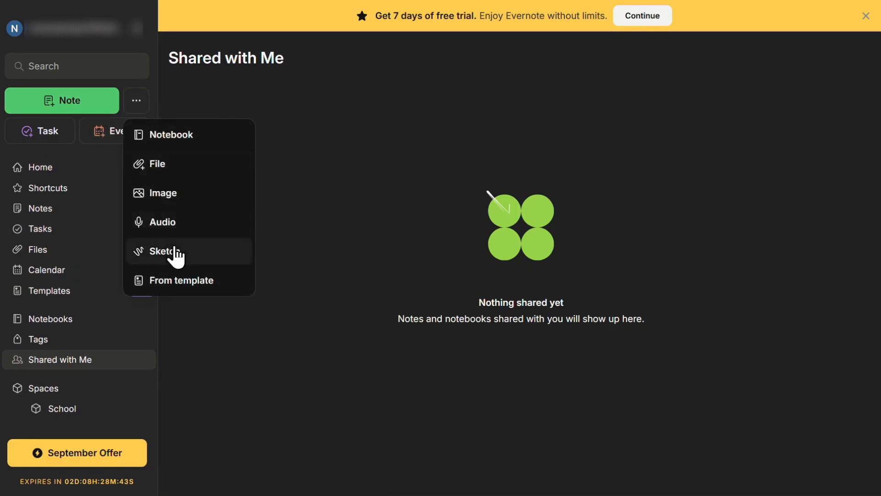
pyautogui.click(199, 95)
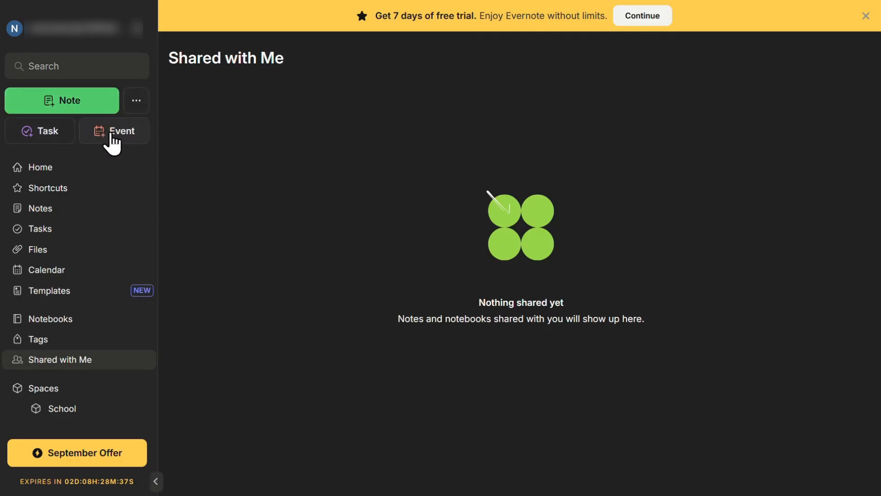
# - Open the Home dashboard and look over its Notes, Calendar, Scratch pad and Recently captured widgets
pyautogui.click(66, 176)
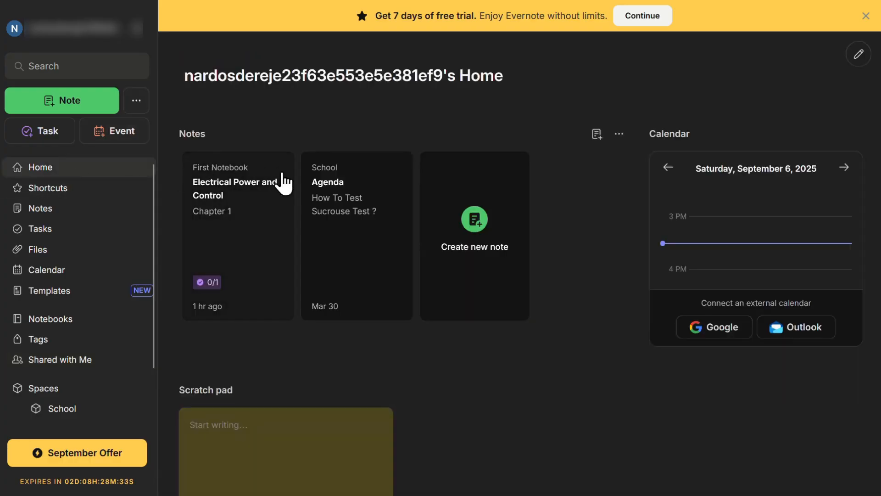
pyautogui.scroll(-4, 369, 206)
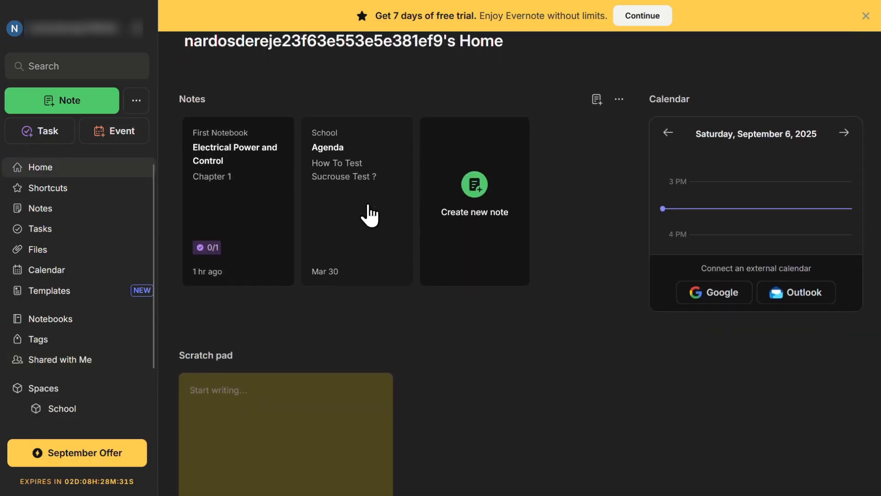
pyautogui.scroll(-3, 368, 204)
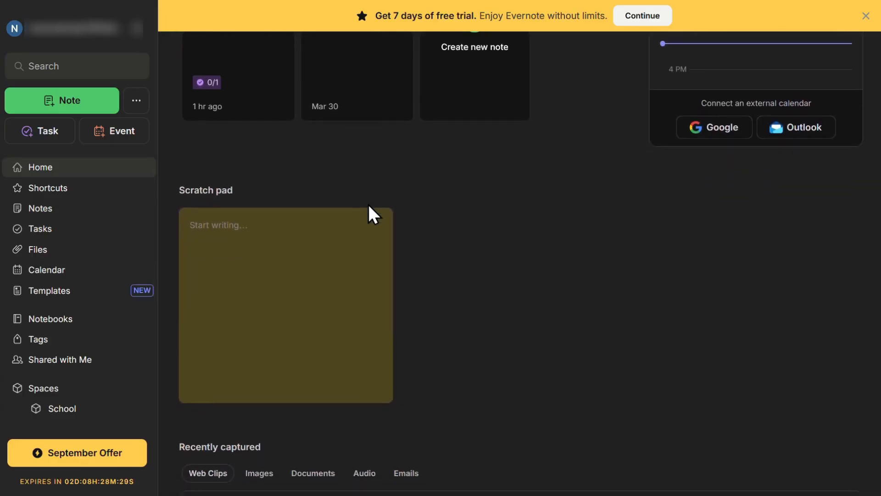
pyautogui.scroll(-2, 368, 203)
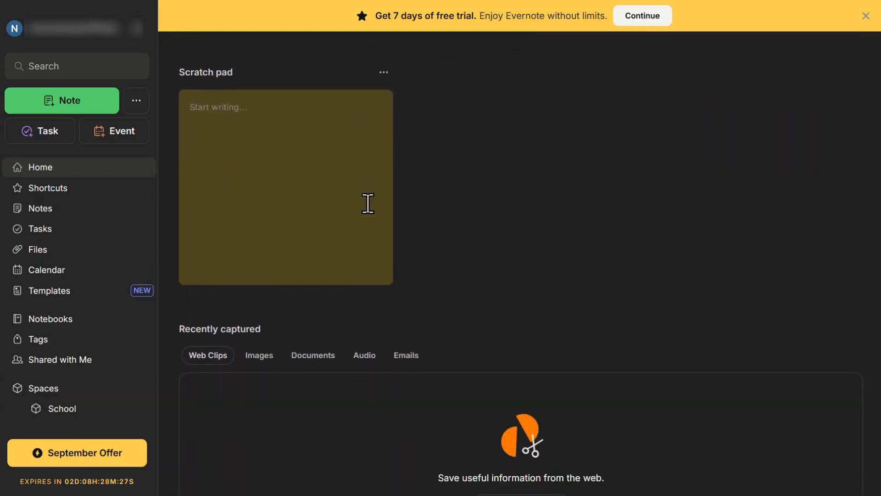
pyautogui.scroll(4, 368, 203)
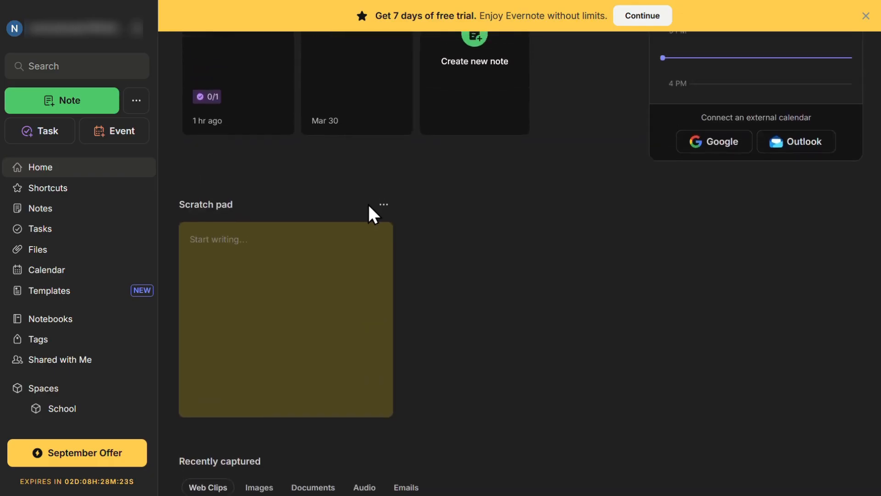
pyautogui.scroll(4, 368, 204)
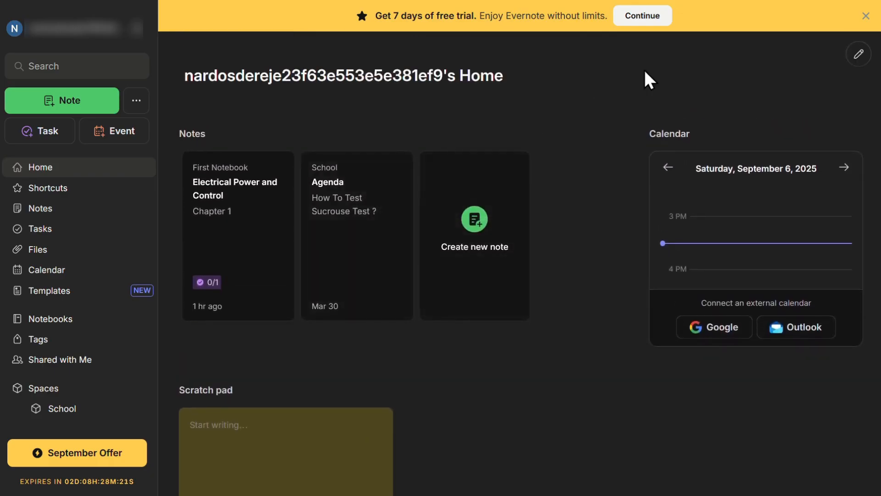
# - Start customizing the Home dashboard and move the My Tasks widget from the available widgets into the layout
pyautogui.click(856, 60)
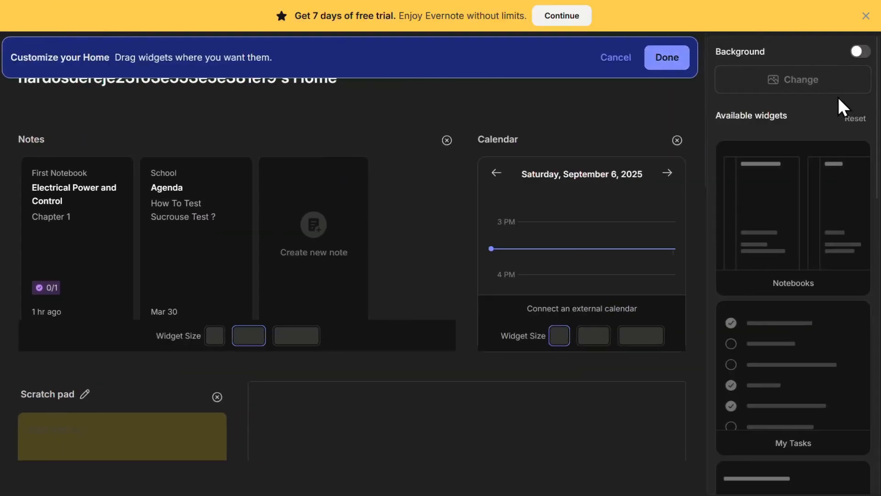
pyautogui.scroll(1, 507, 228)
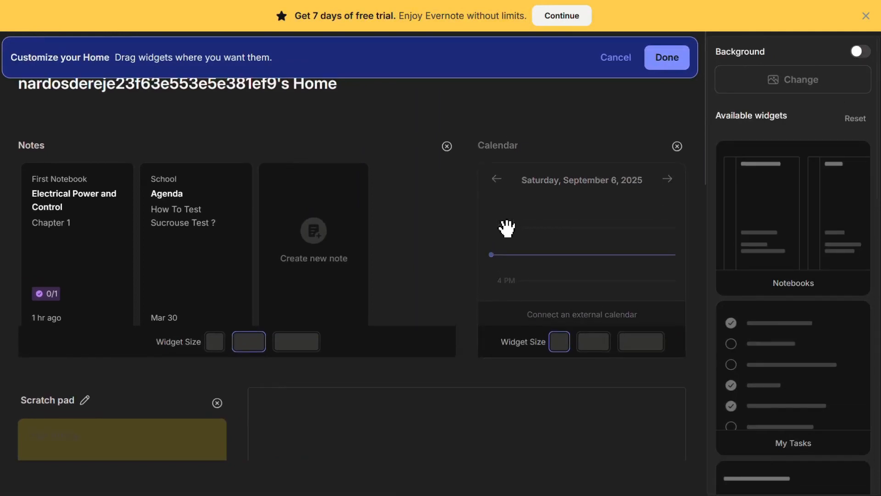
pyautogui.scroll(-2, 507, 228)
pyautogui.scroll(-1, 507, 228)
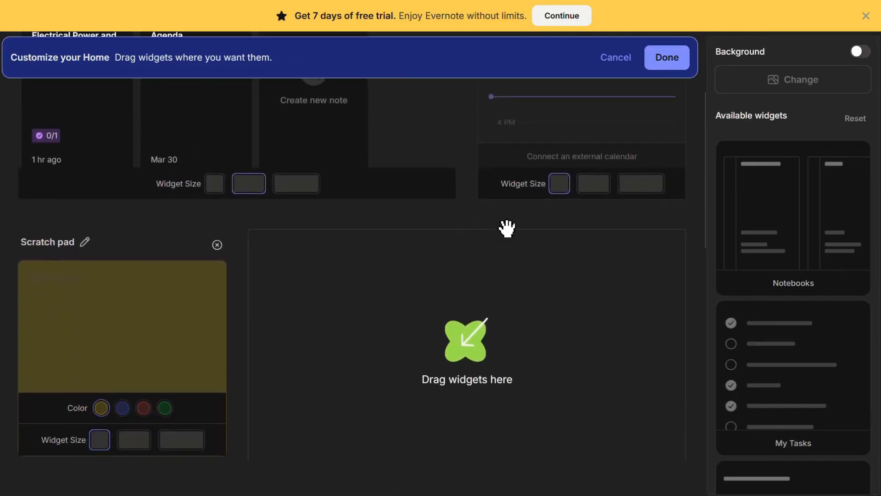
pyautogui.scroll(3, 507, 228)
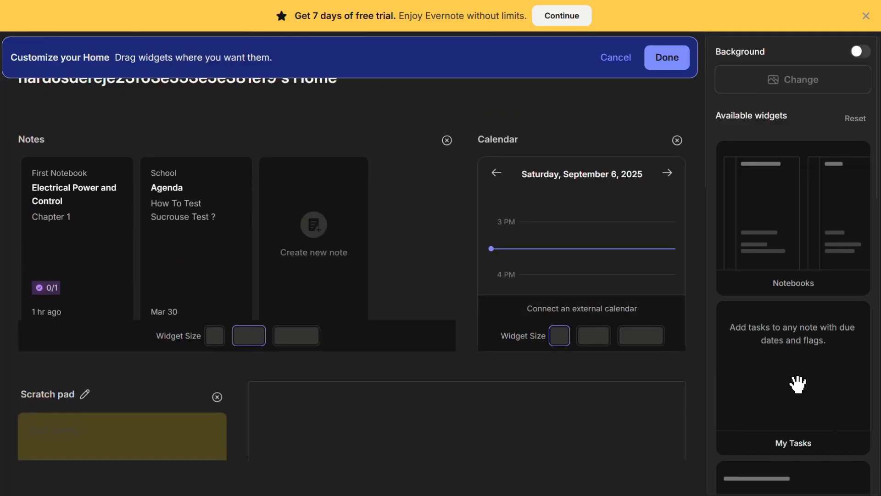
pyautogui.moveTo(783, 379); pyautogui.dragTo(477, 231)
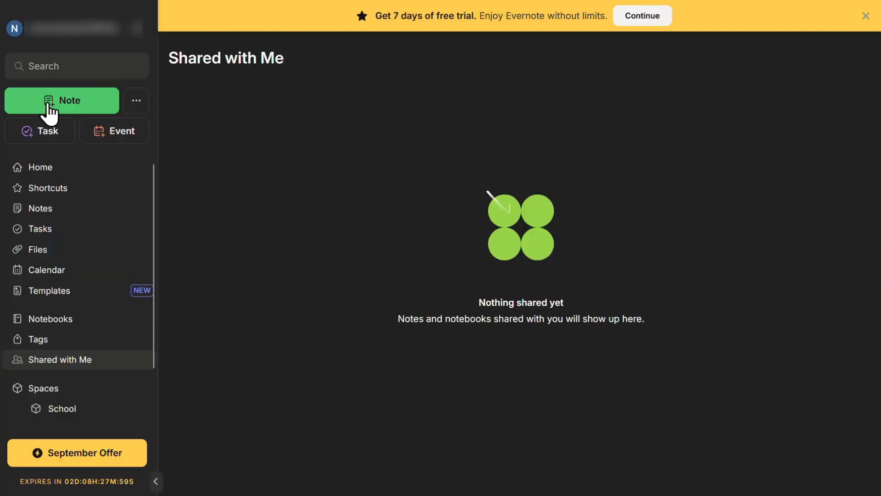
# - Create a new note in First Notebook, expand it to full width and title it "history"
pyautogui.click(65, 100)
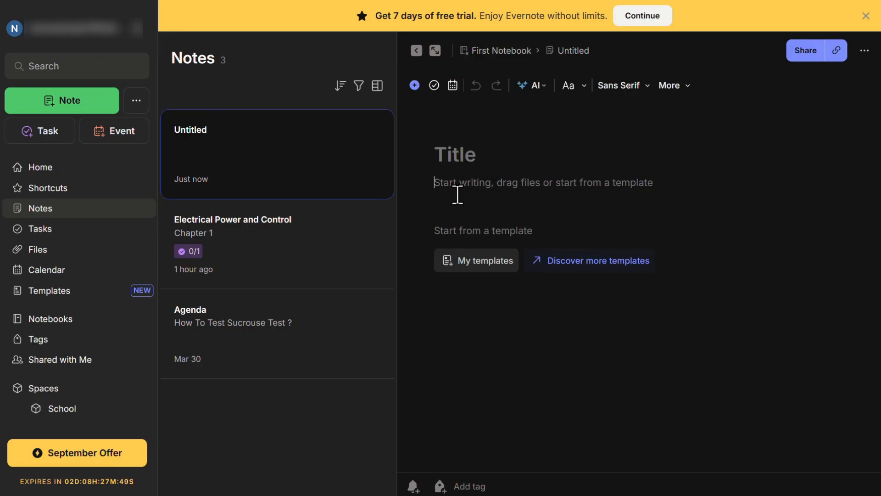
pyautogui.click(434, 51)
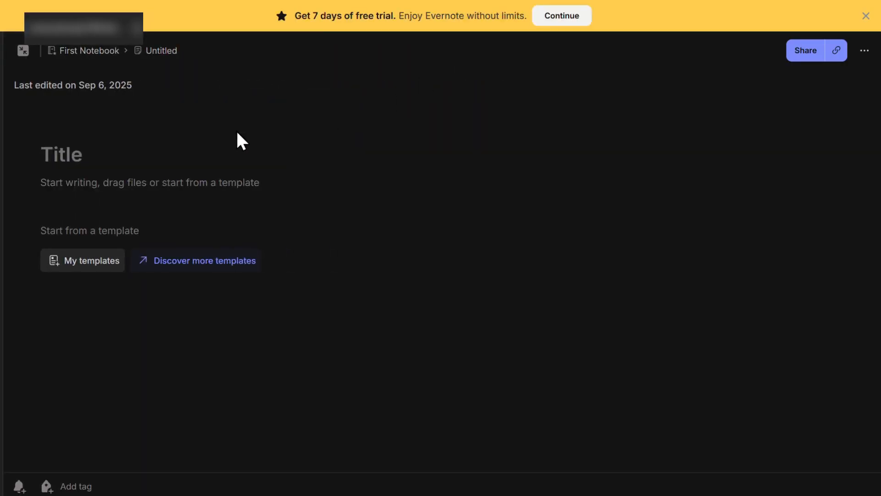
pyautogui.click(81, 153)
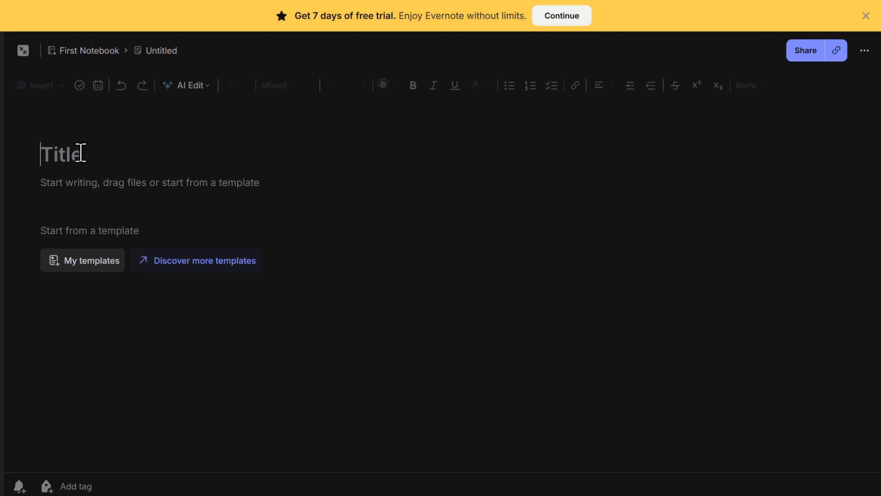
pyautogui.write('I')
pyautogui.press('BackSpace')
pyautogui.write('history')
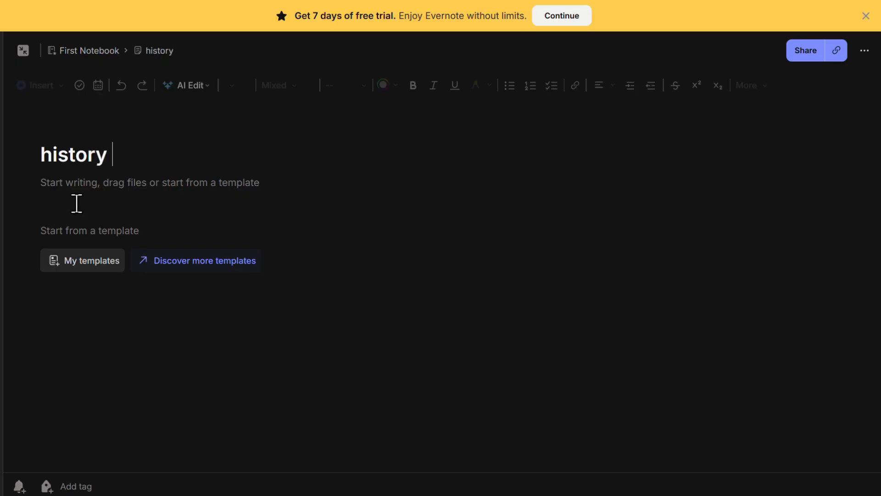
# - Write a checklist in the note body with the items "heyrevise note" and "hey", and end the list below them
pyautogui.click(78, 203)
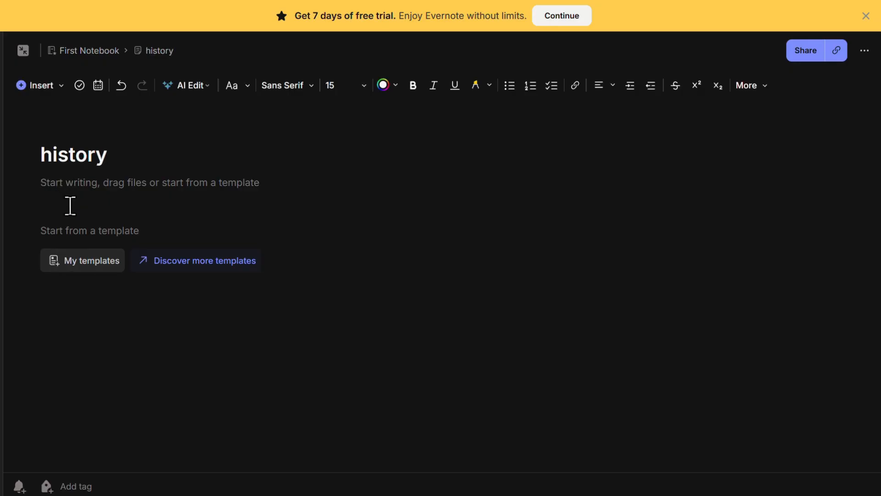
pyautogui.write('hey')
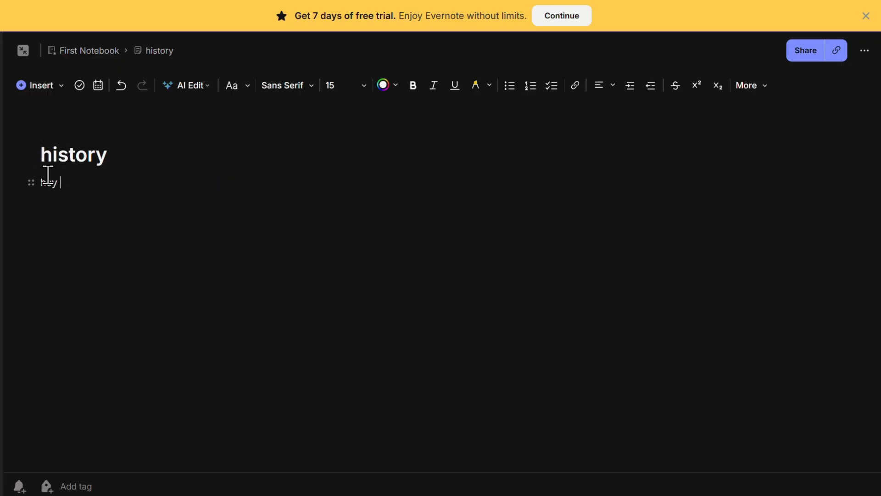
pyautogui.click(40, 85)
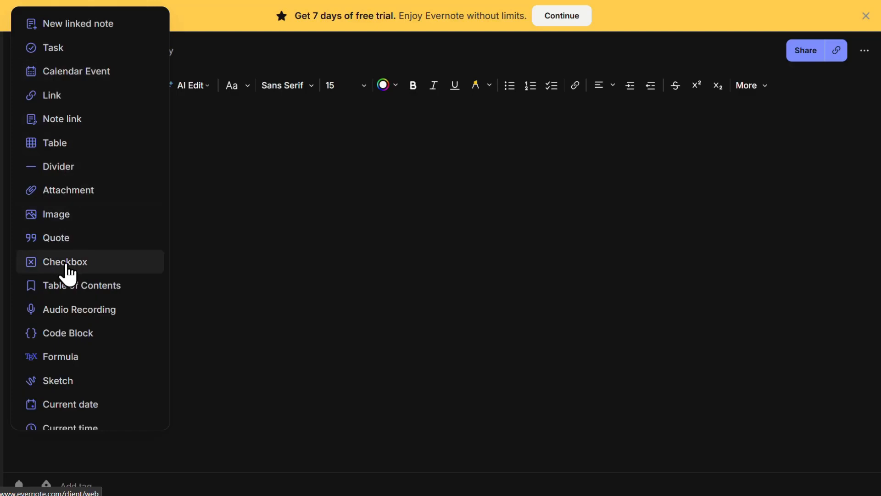
pyautogui.click(548, 91)
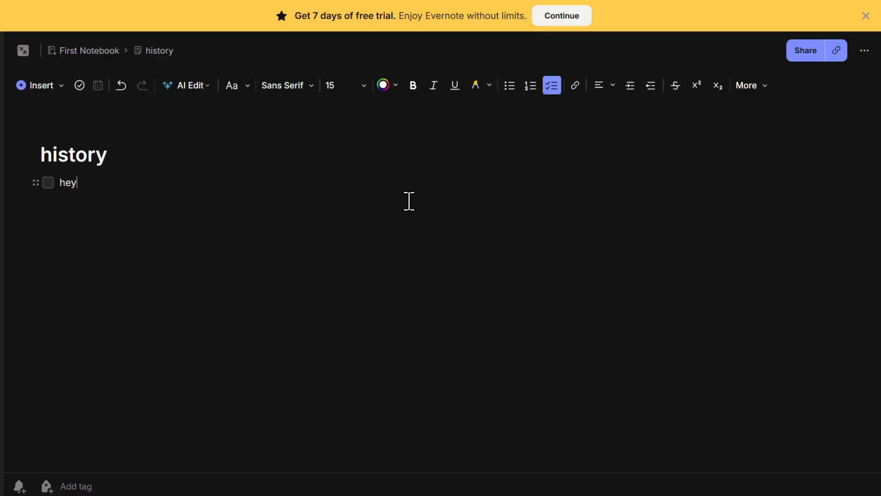
pyautogui.write('revise note')
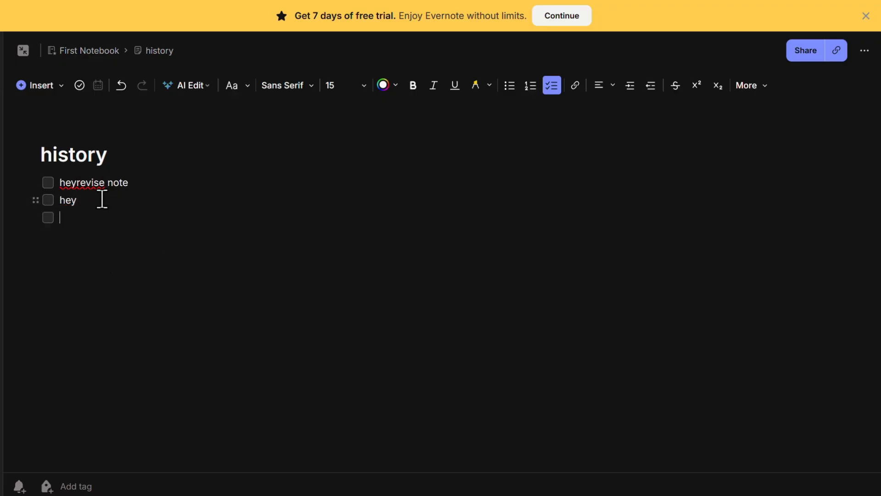
pyautogui.press('BackSpace')
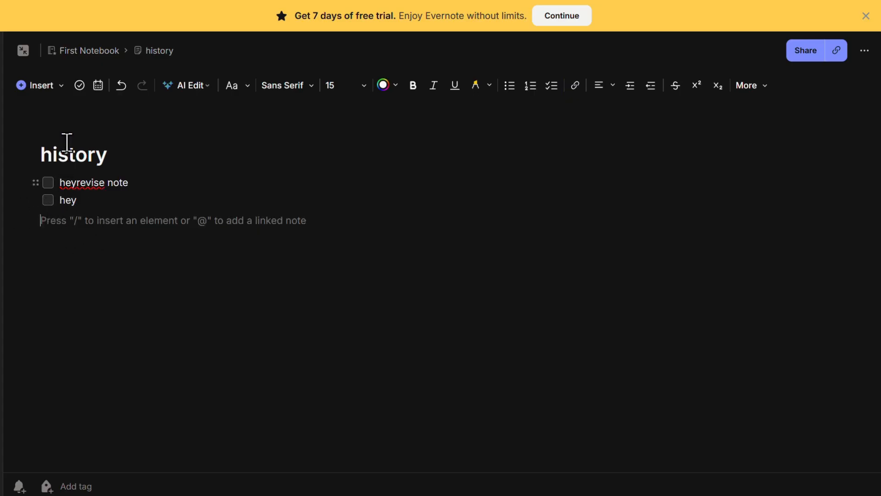
# - Insert a divider below the checklist and a two-by-two table beneath it
pyautogui.click(55, 85)
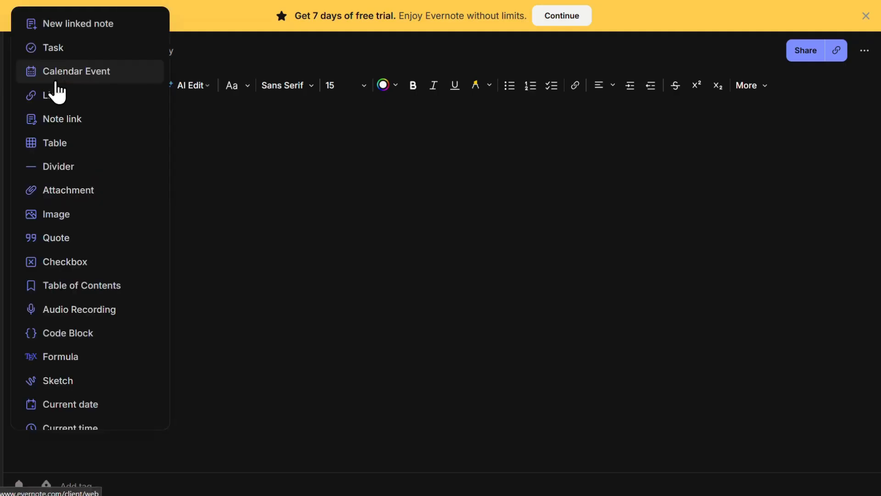
pyautogui.click(67, 174)
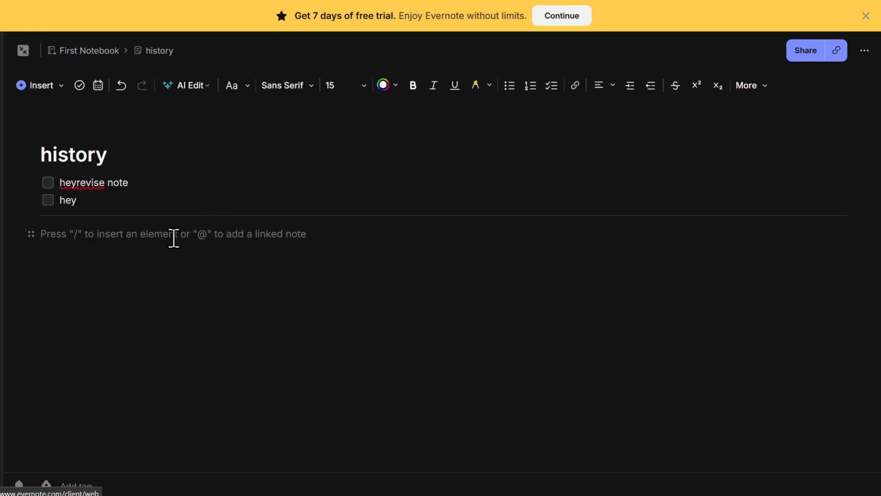
pyautogui.click(53, 88)
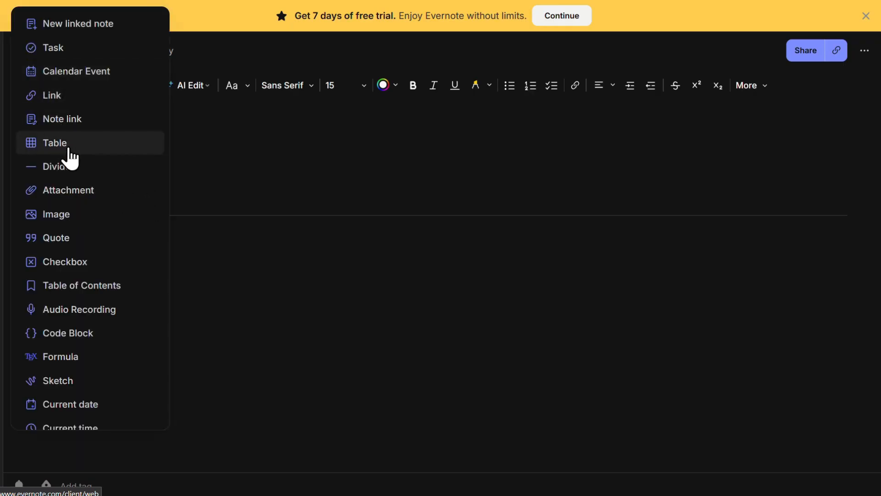
pyautogui.click(55, 142)
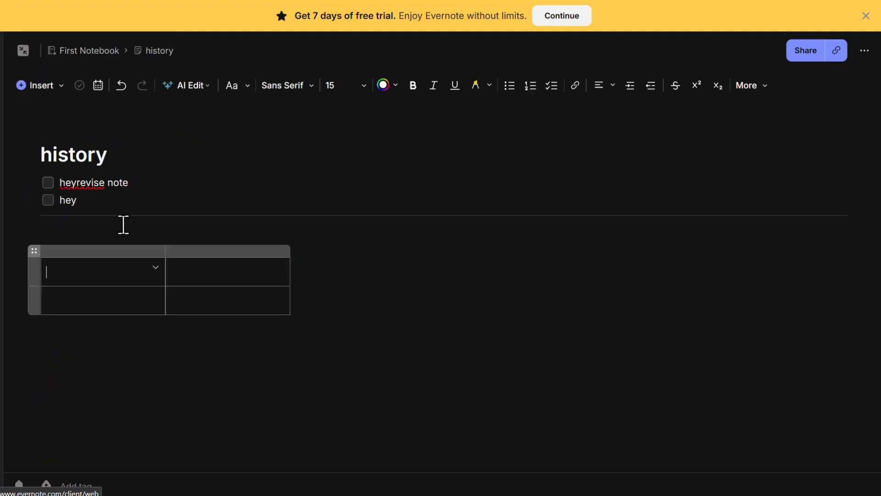
# - Add two rows above the table's first row and place the cursor below the table
pyautogui.click(31, 258)
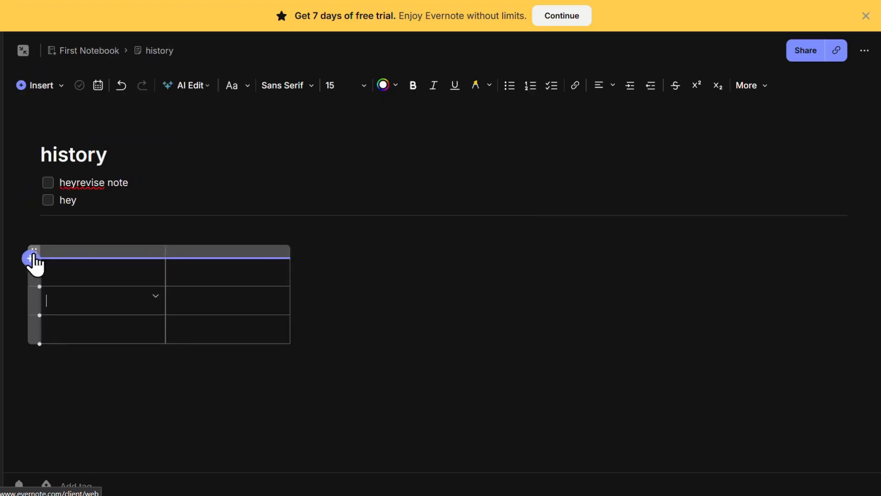
pyautogui.click(31, 258)
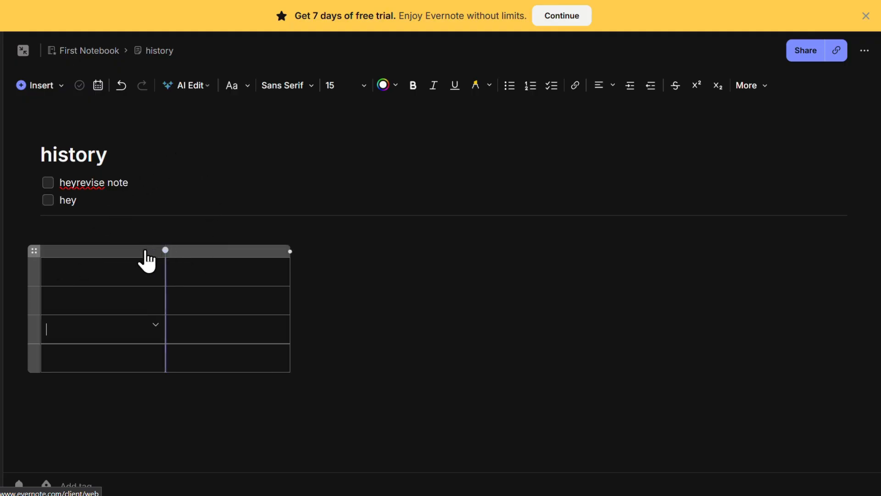
pyautogui.click(66, 388)
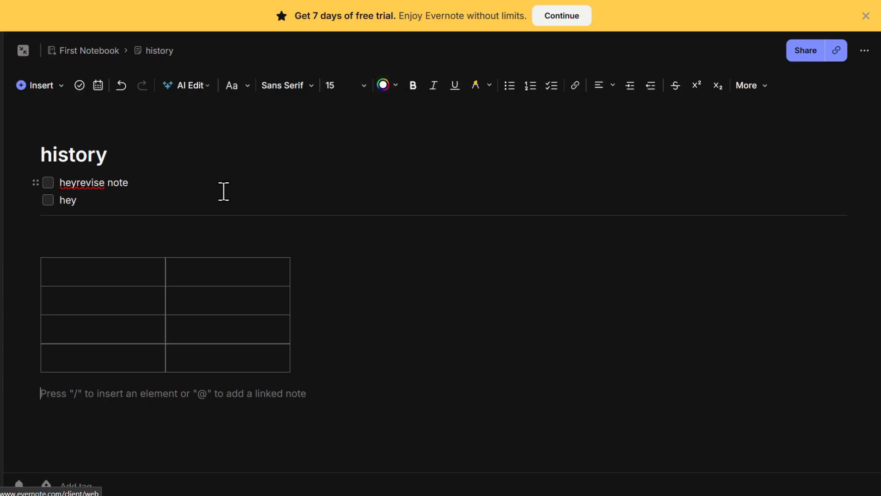
# - Highlight the word "hey" in the second checklist item and set its text color to dark gray
pyautogui.click(86, 201)
pyautogui.moveTo(86, 201); pyautogui.dragTo(57, 204)
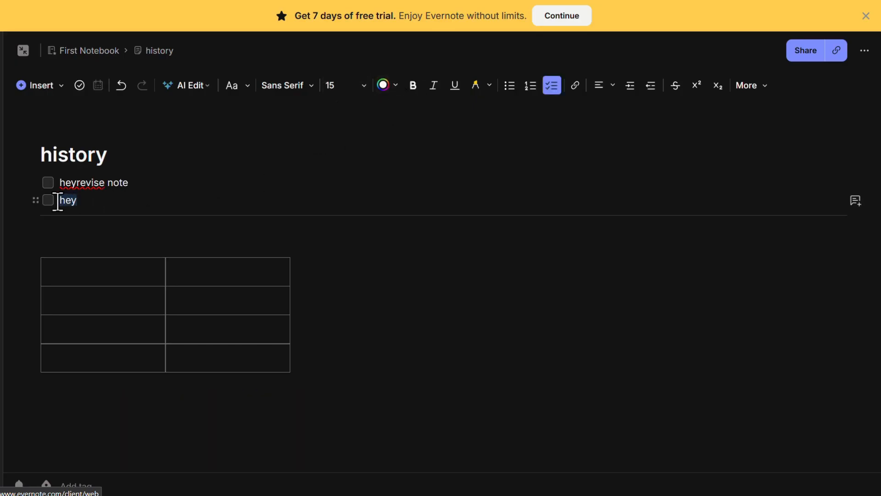
pyautogui.click(477, 87)
pyautogui.click(382, 86)
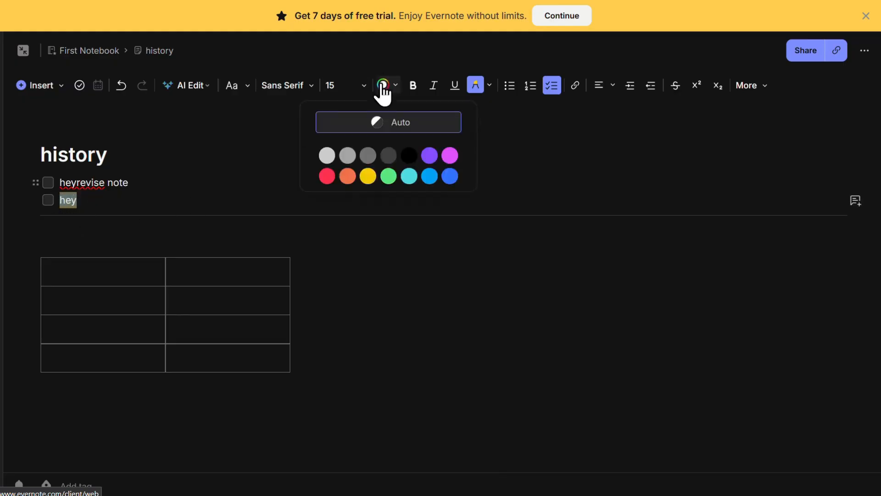
pyautogui.click(389, 156)
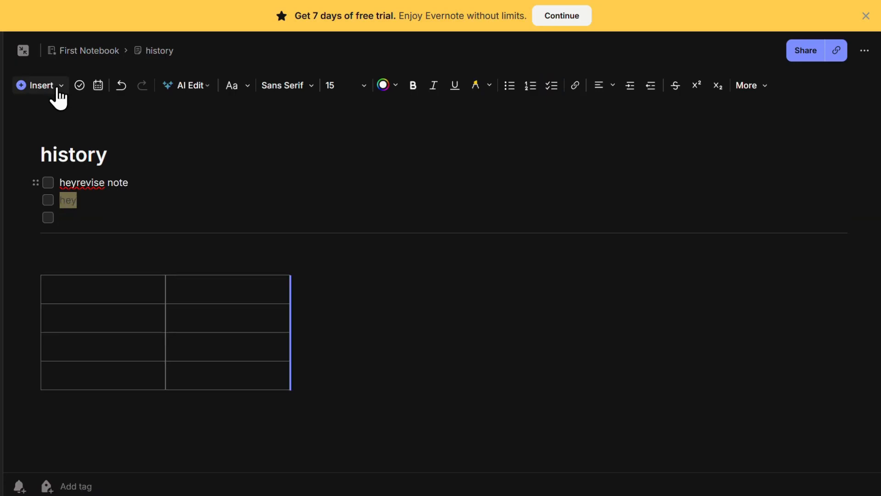
# - Insert the image magazine project24.jpg from the 255 folder below the table
pyautogui.click(57, 89)
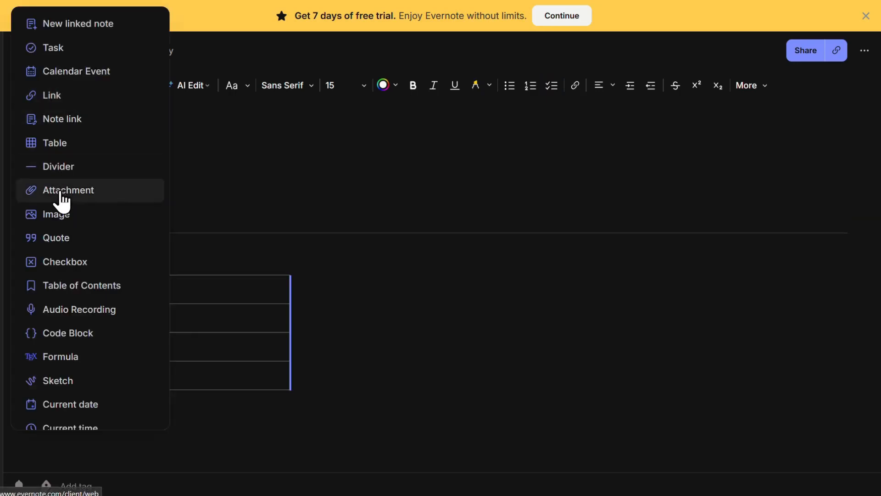
pyautogui.click(64, 212)
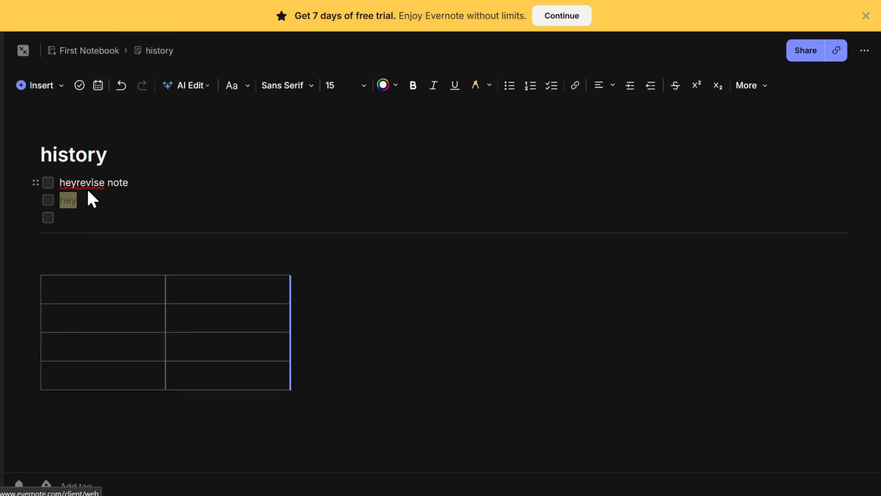
pyautogui.scroll(-3, 150, 160)
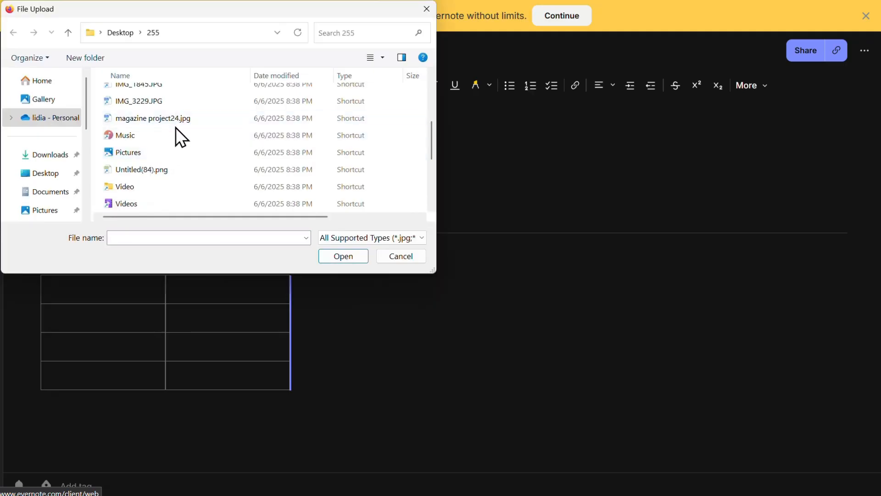
pyautogui.click(190, 120)
pyautogui.click(346, 261)
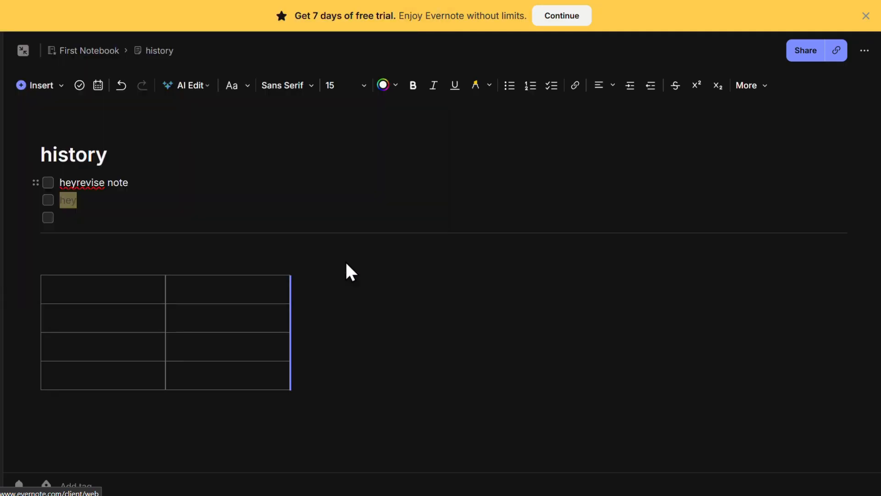
# - Shrink the inserted coffee image slightly by its lower-right corner, keeping its proportions
pyautogui.scroll(-10, 336, 384)
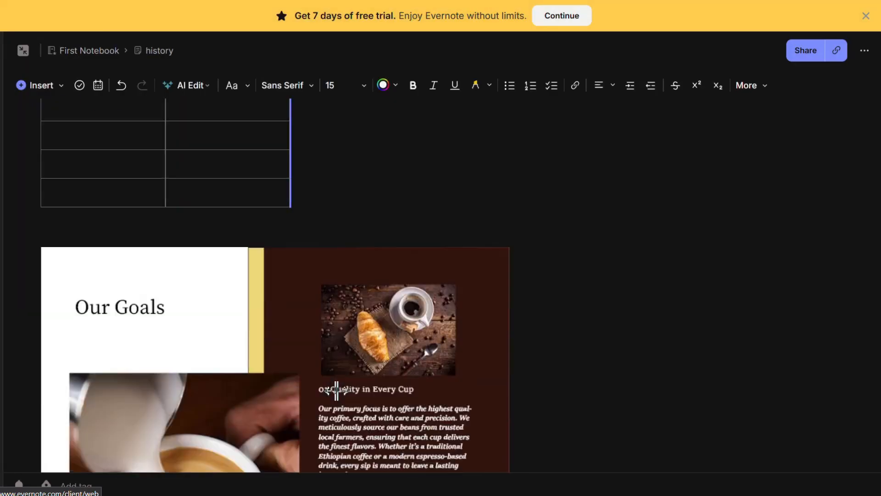
pyautogui.click(475, 311)
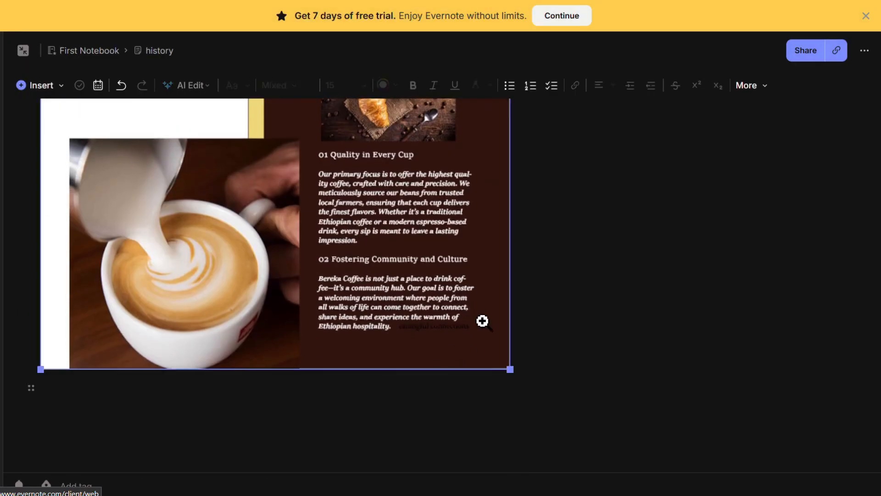
pyautogui.click(505, 370)
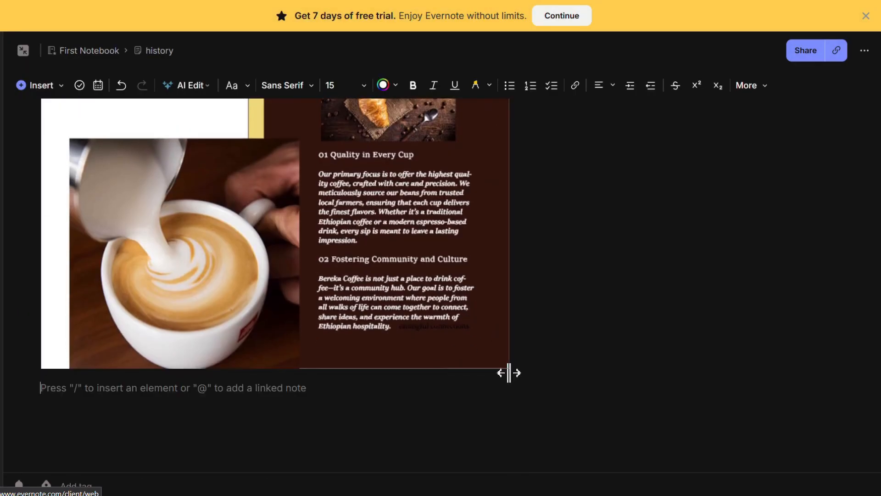
pyautogui.click(483, 341)
pyautogui.moveTo(509, 371); pyautogui.dragTo(464, 330)
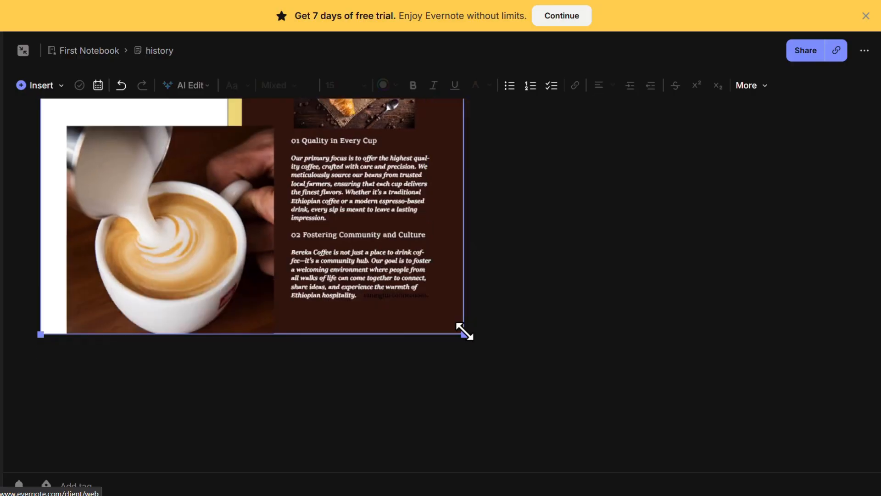
# - Look through the calendar event picker for an event to insert in the note, and close it without inserting one
pyautogui.click(54, 87)
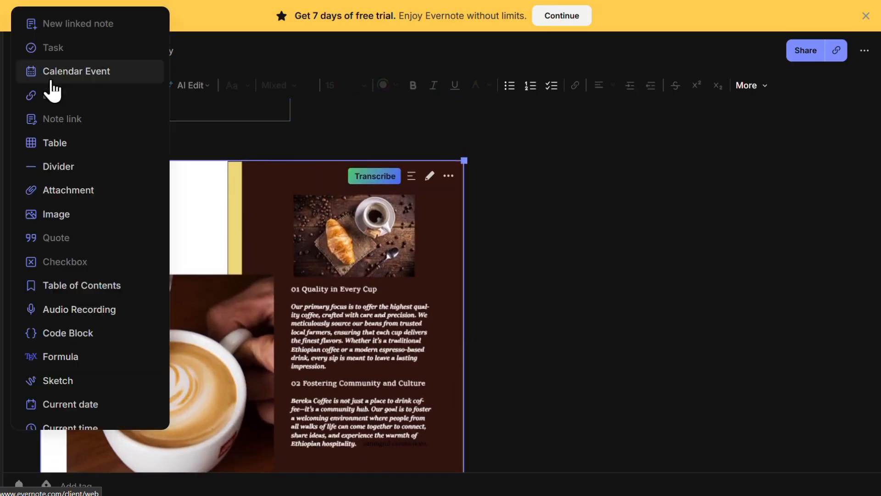
pyautogui.click(76, 73)
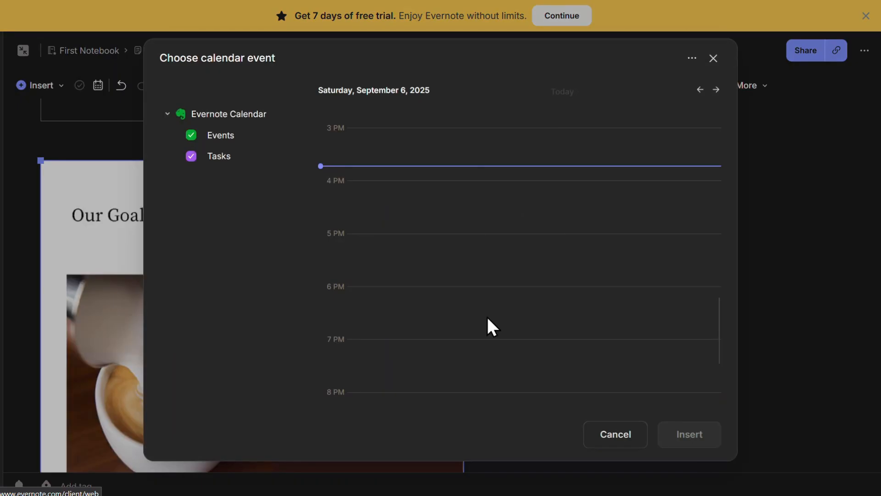
pyautogui.scroll(-3, 487, 318)
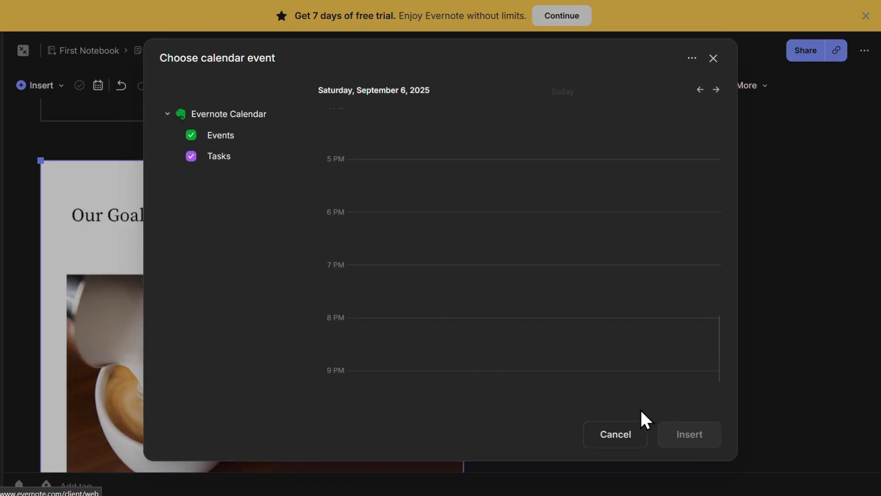
pyautogui.scroll(-2, 585, 354)
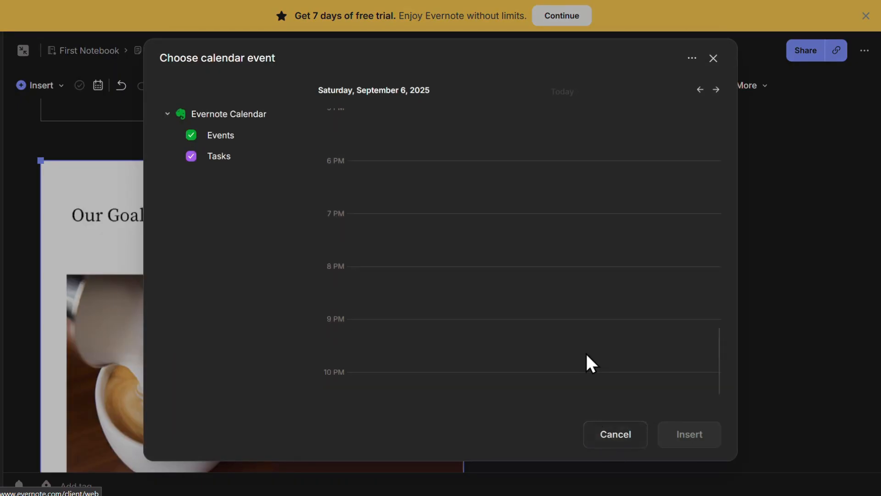
pyautogui.click(628, 437)
# - Examine the note's sharing options, including the invite field and the link access levels, without changing them
pyautogui.scroll(6, 626, 283)
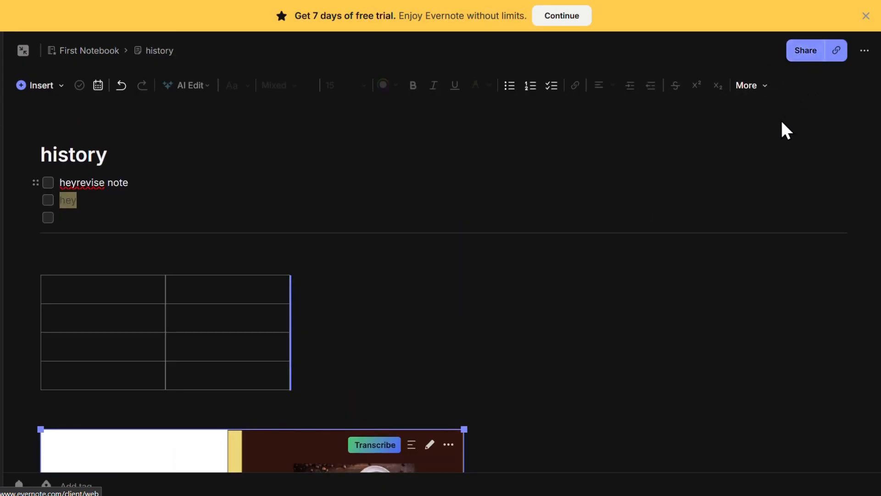
pyautogui.click(810, 58)
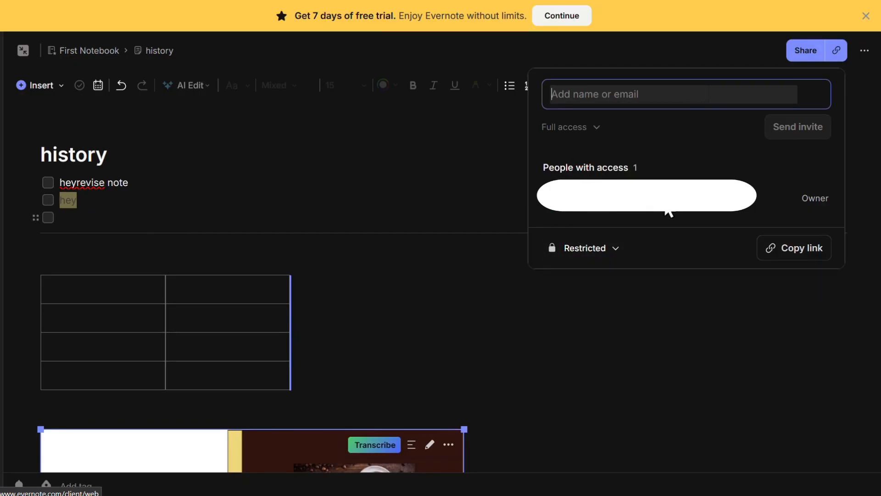
pyautogui.click(614, 252)
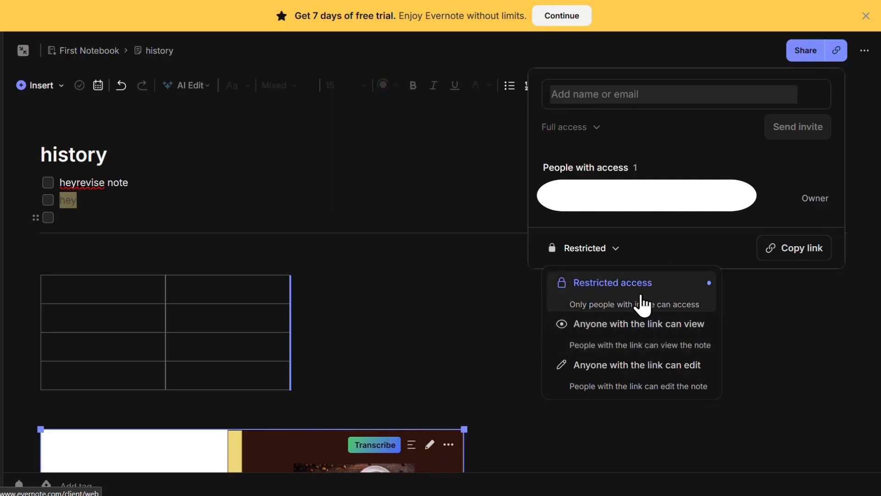
pyautogui.click(664, 239)
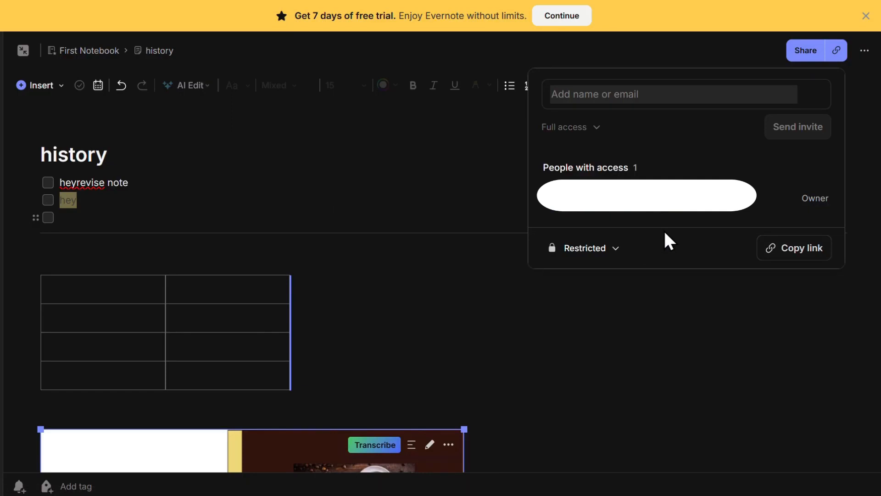
pyautogui.click(496, 155)
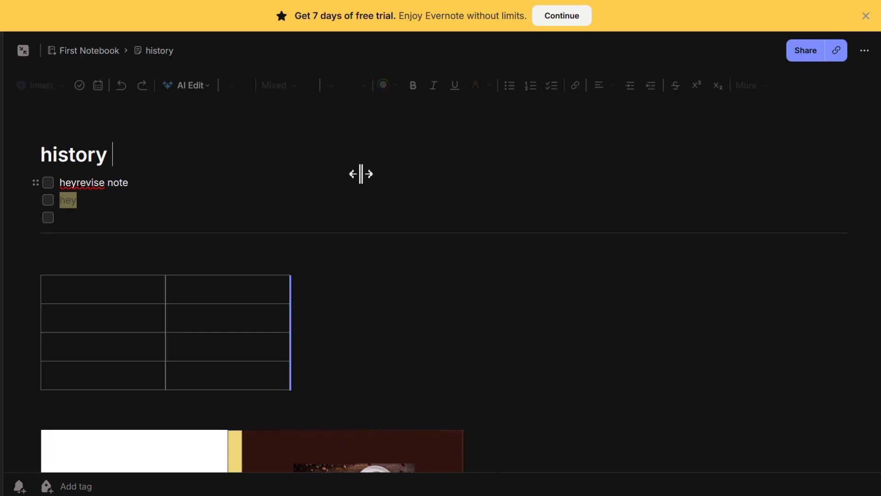
# - Leave the full-screen note view, examine the new task form's description, due date, reminder and priority options, and cancel without creating a task
pyautogui.click(22, 54)
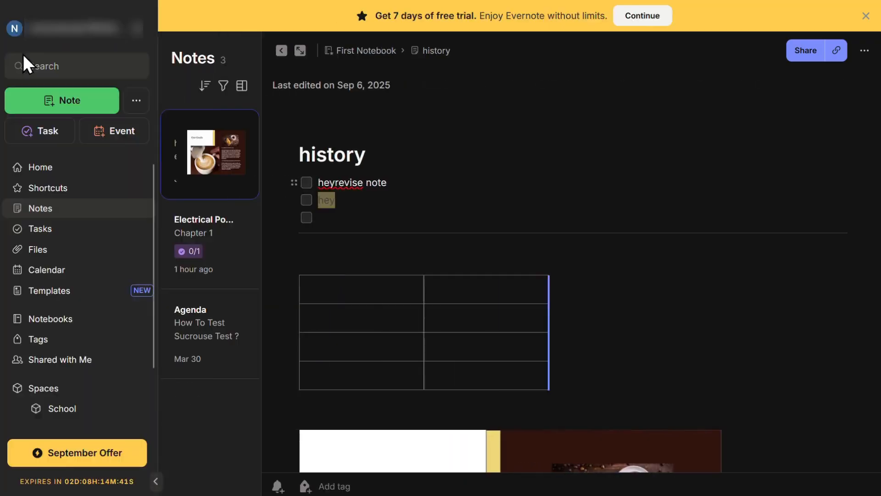
pyautogui.click(45, 130)
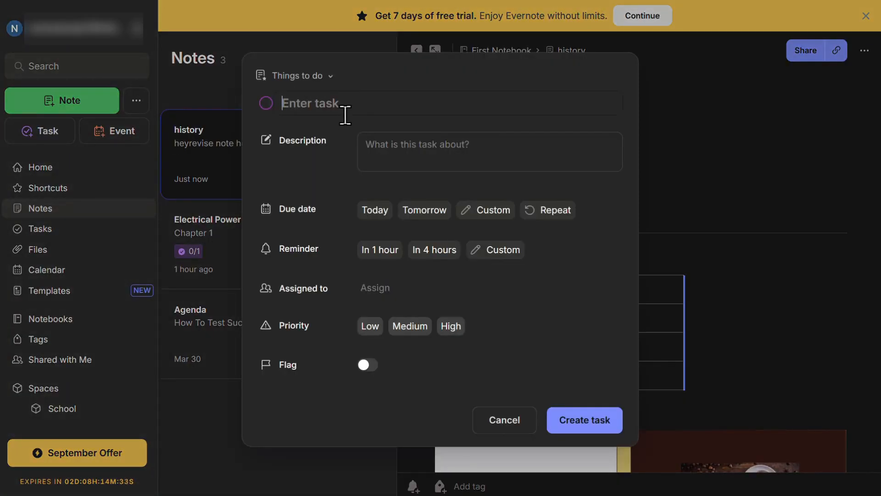
pyautogui.click(402, 135)
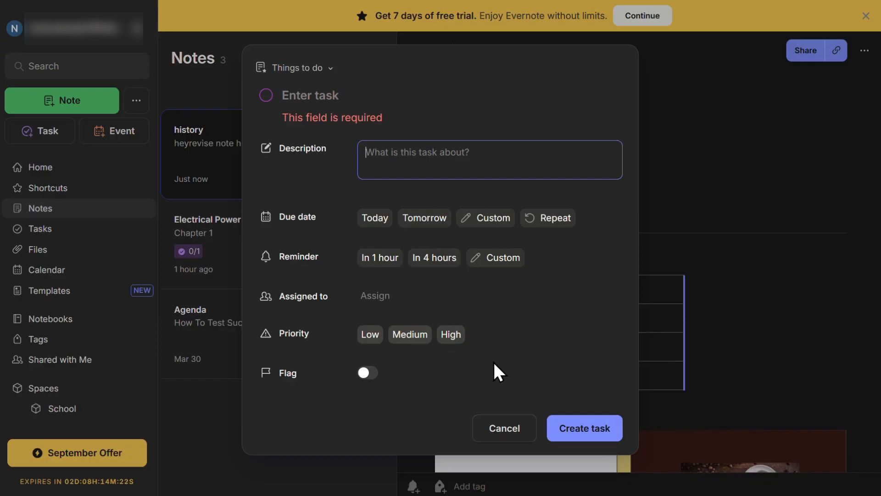
pyautogui.click(504, 429)
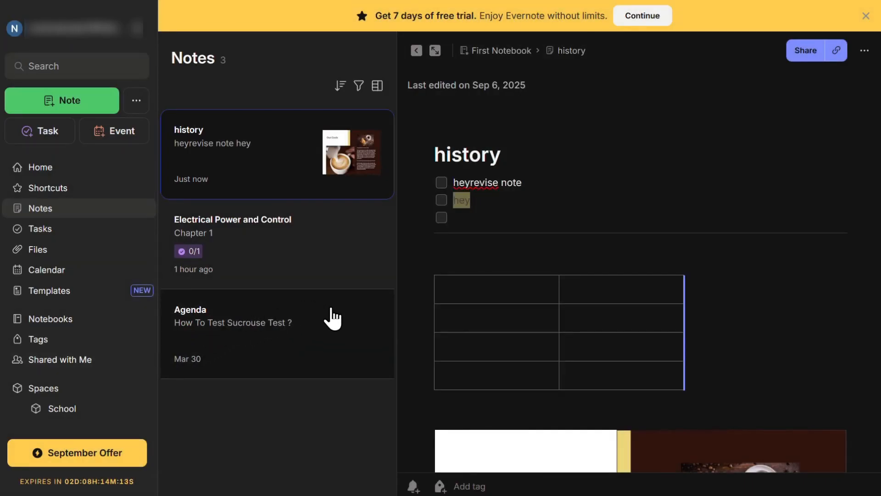
# - Create a new notebook named "work note" and open it
pyautogui.click(68, 322)
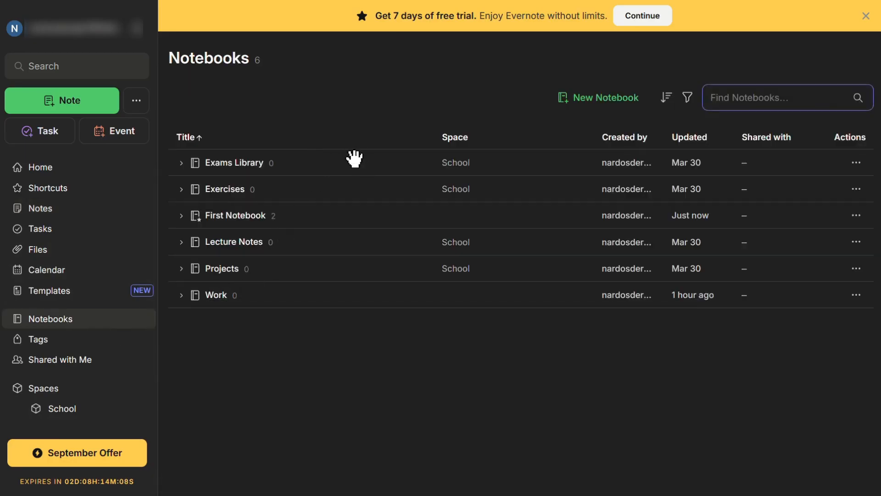
pyautogui.click(140, 319)
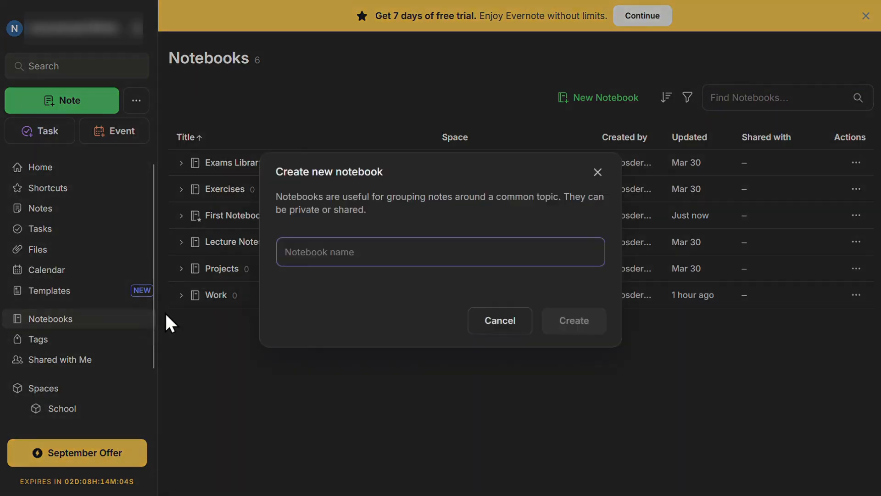
pyautogui.write('work')
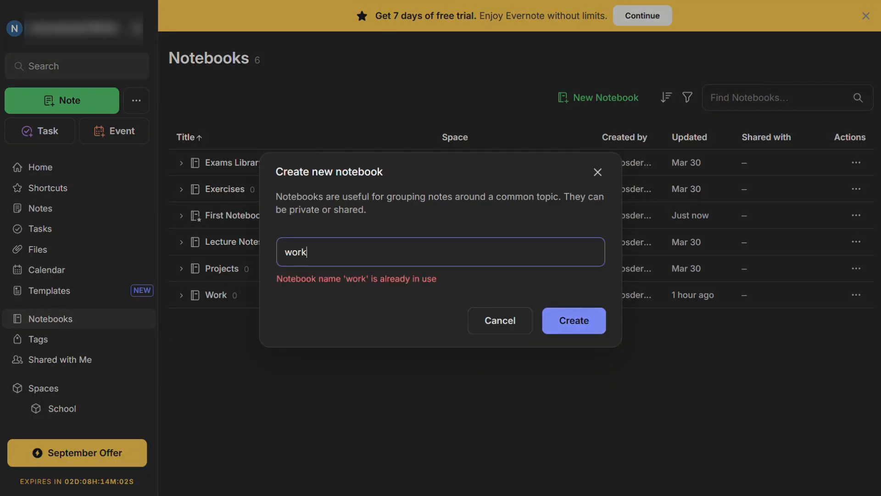
pyautogui.write(' note')
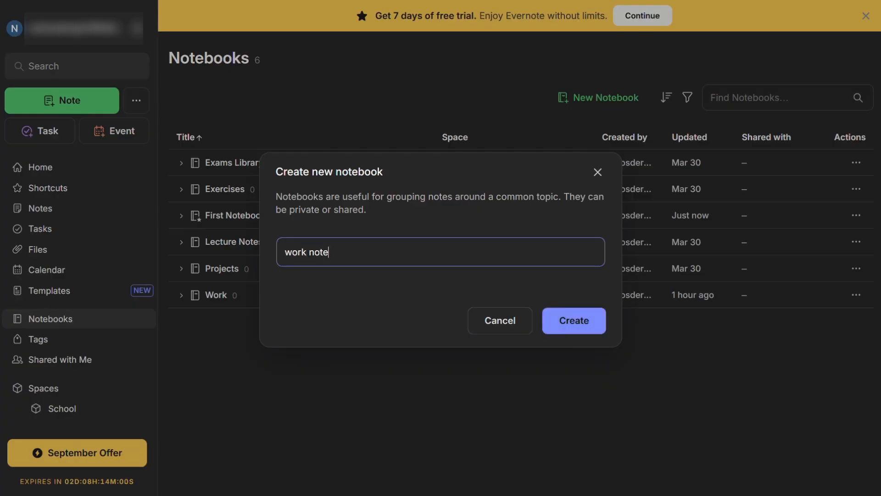
pyautogui.click(589, 320)
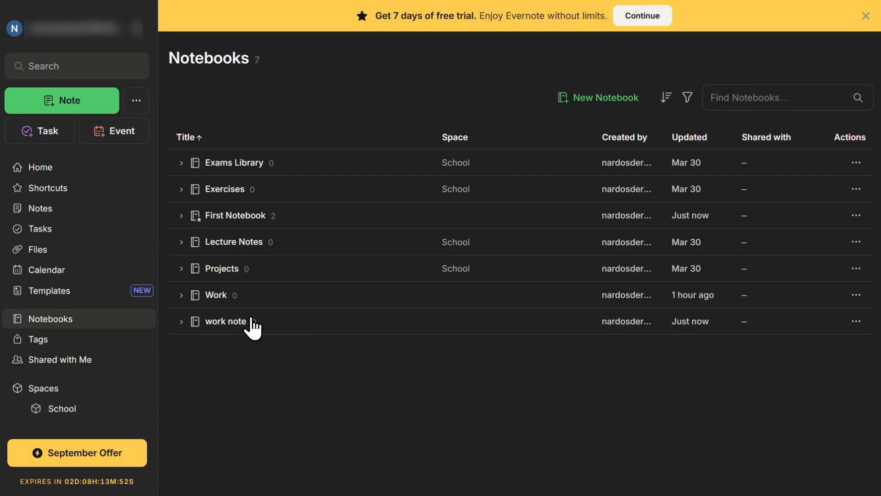
pyautogui.click(194, 323)
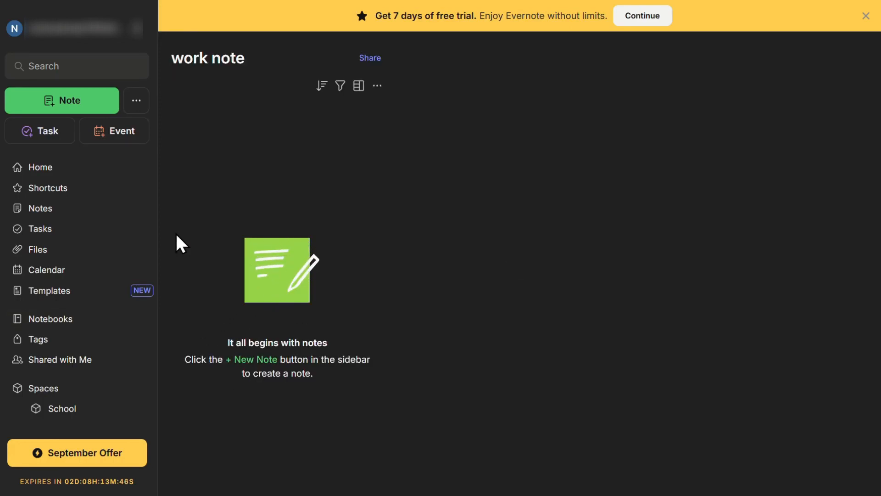
# - View the tags list and the global search options, and close the search without running one
pyautogui.click(39, 339)
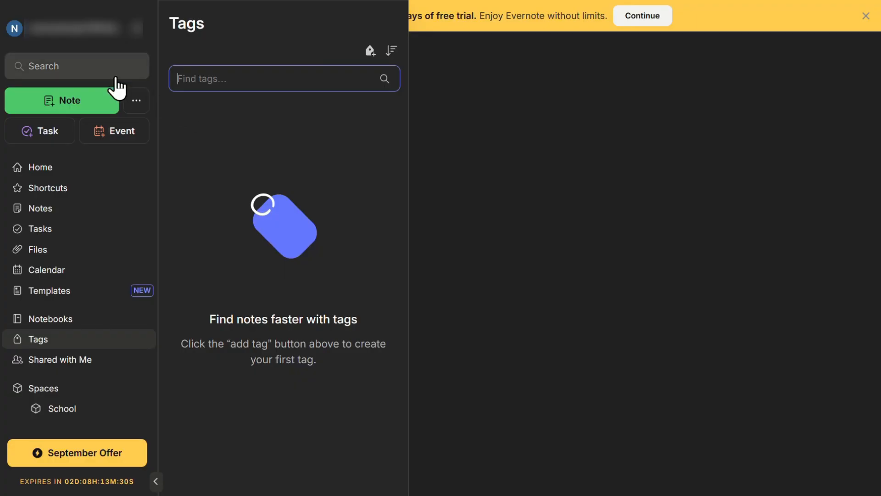
pyautogui.click(86, 64)
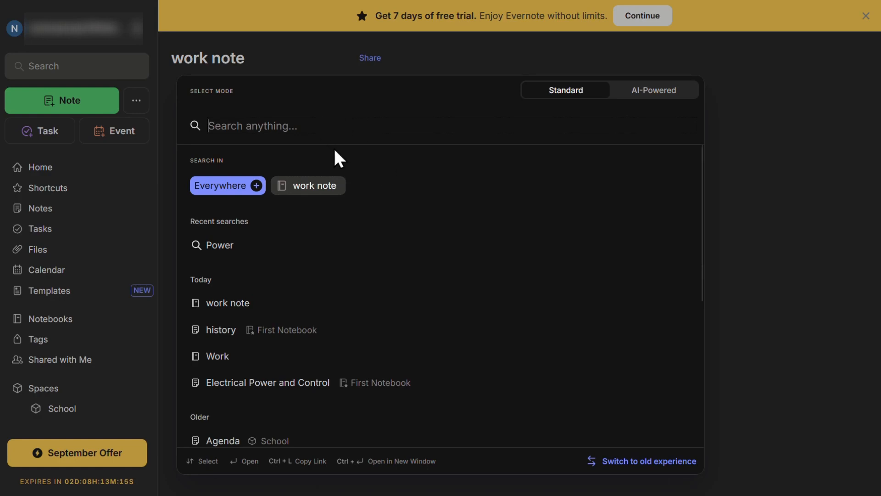
pyautogui.click(765, 148)
# - Open the trash to check for deleted notes
pyautogui.scroll(-2, 118, 372)
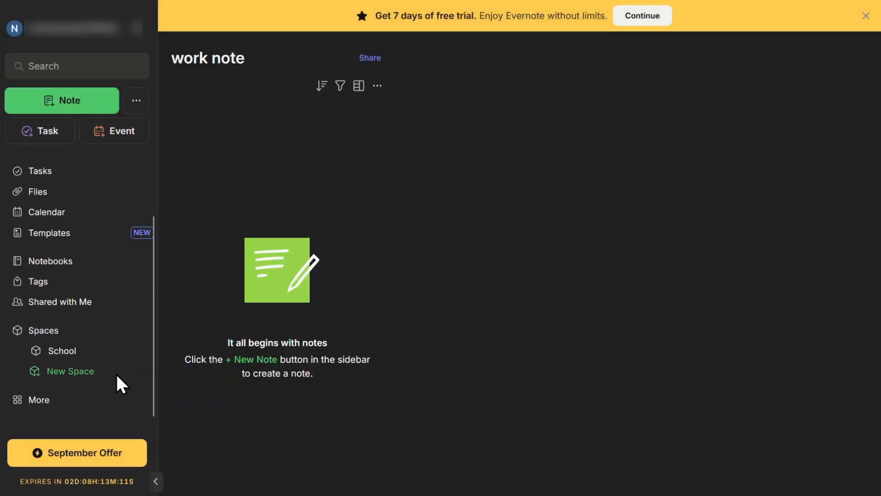
pyautogui.click(88, 406)
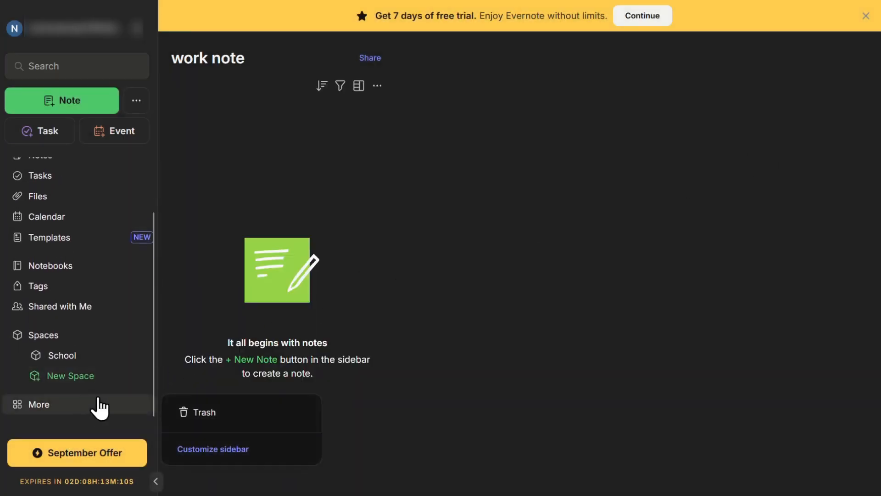
pyautogui.click(207, 415)
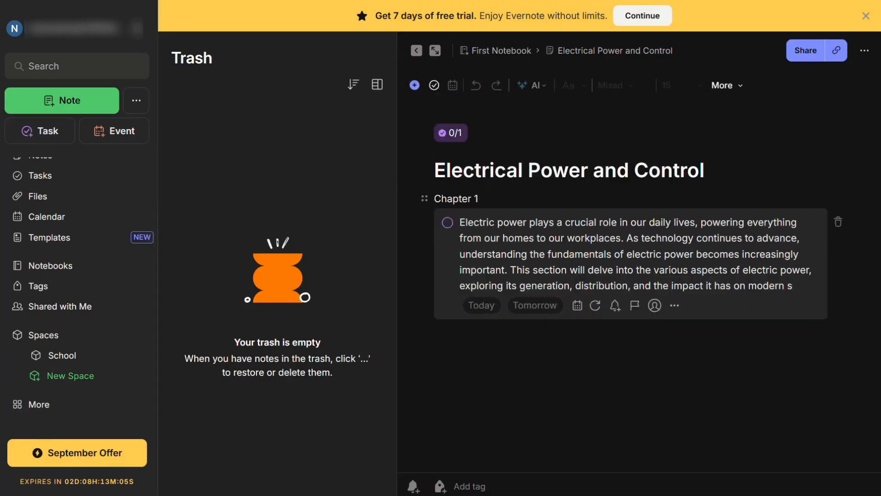
# - Look through the available actions for the Electrical Power and Control note without choosing one, and return to the Home overview
pyautogui.click(864, 51)
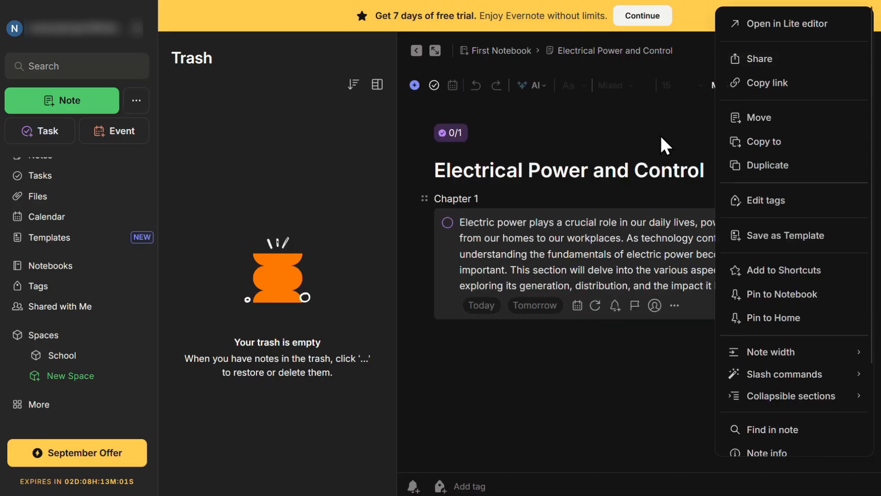
pyautogui.click(567, 115)
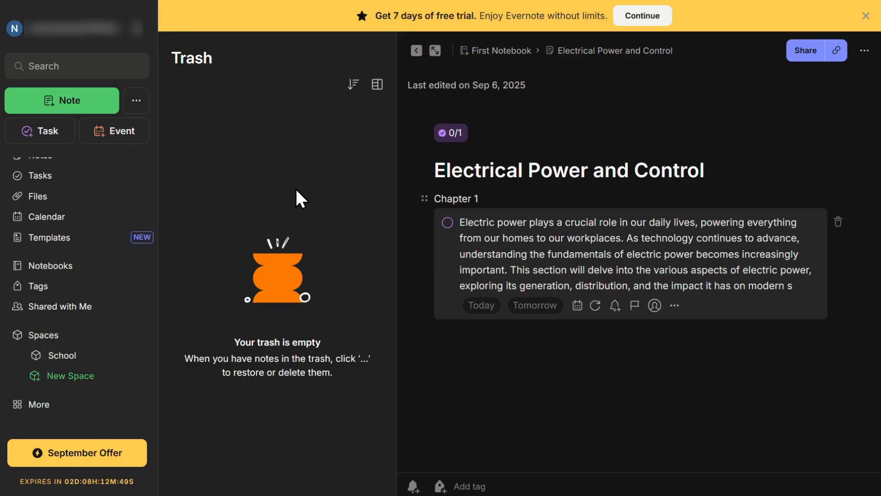
pyautogui.scroll(2, 71, 243)
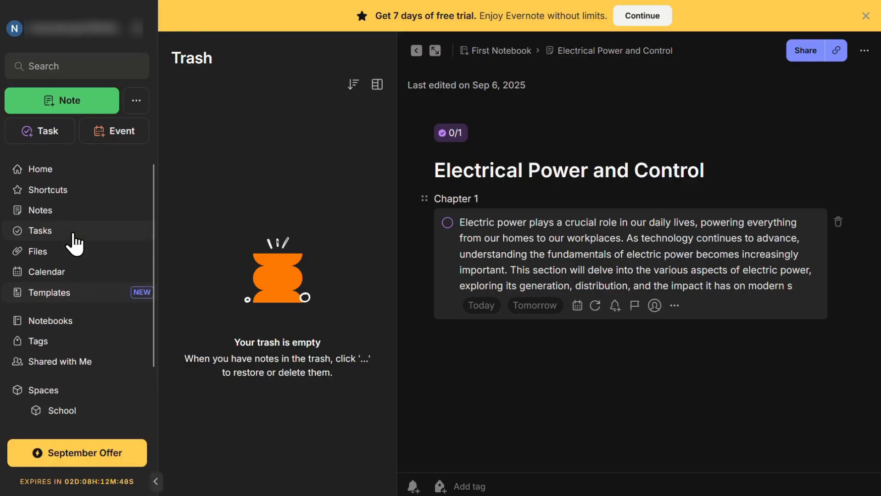
pyautogui.click(69, 176)
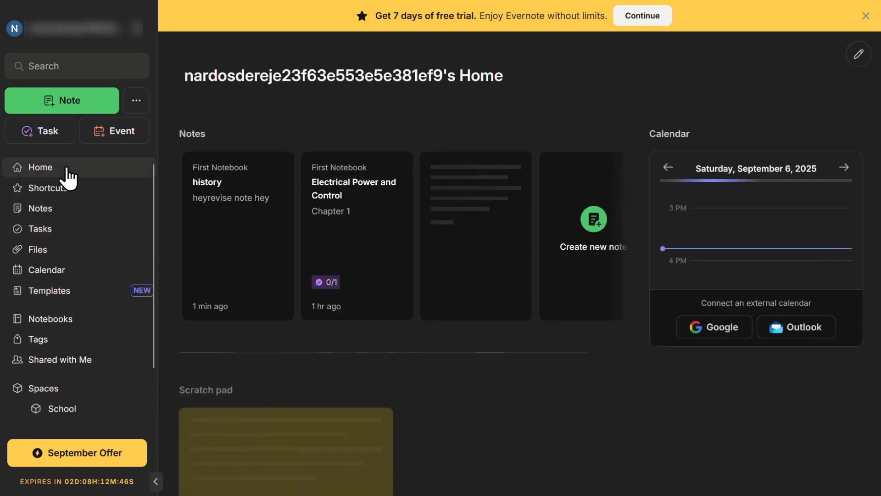